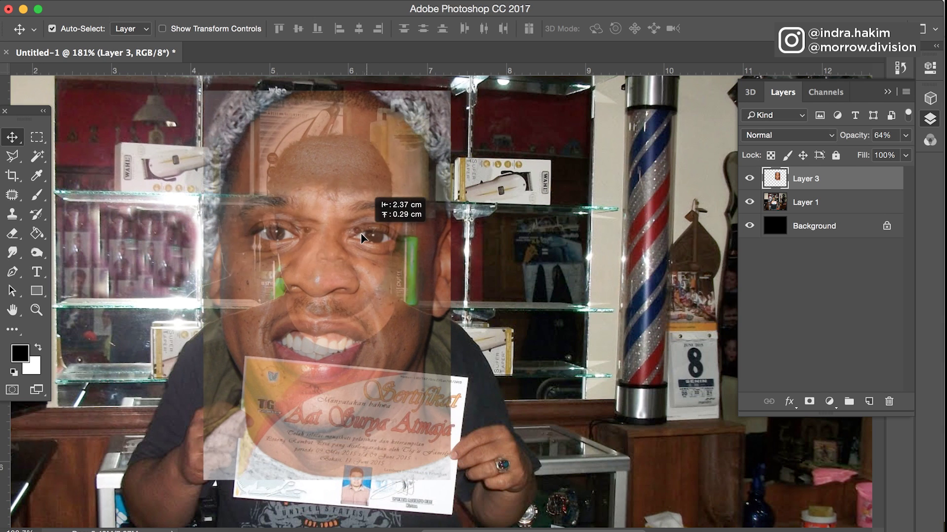
Scale Layer 3 down to about 1.70 × 2.68 cm with Free Transform and move its face over the man's face
{"action": "key", "text": "ctrl+t"}
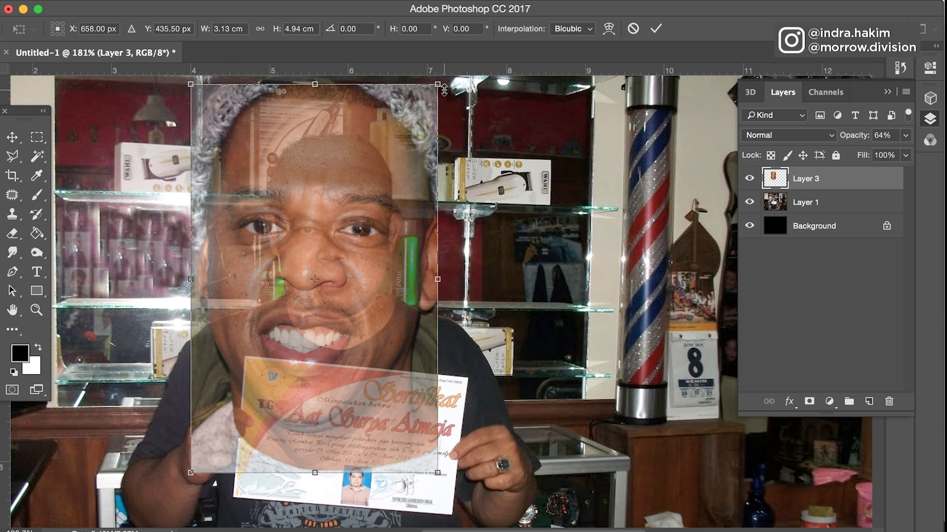
{"action": "left_click_drag", "start_coordinate": [437, 84], "coordinate": [419, 198]}
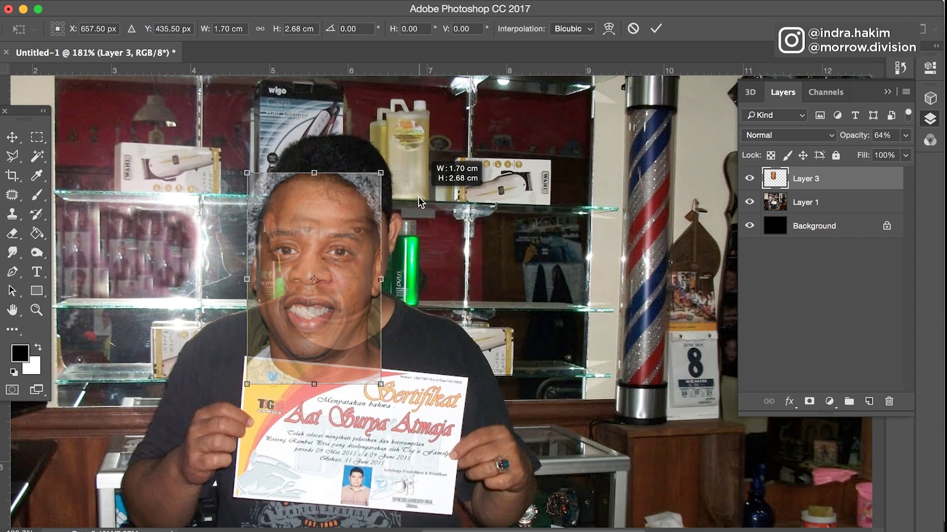
{"action": "scroll", "coordinate": [321, 280], "scroll_direction": "up", "scroll_amount": 5}
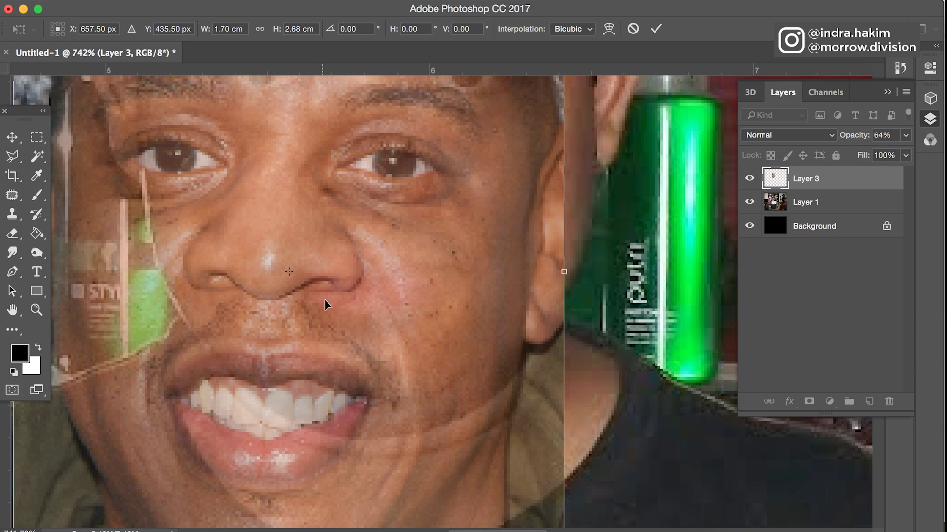
{"action": "left_click_drag", "start_coordinate": [328, 301], "coordinate": [396, 209]}
{"action": "scroll", "coordinate": [391, 217], "scroll_direction": "down", "scroll_amount": 3}
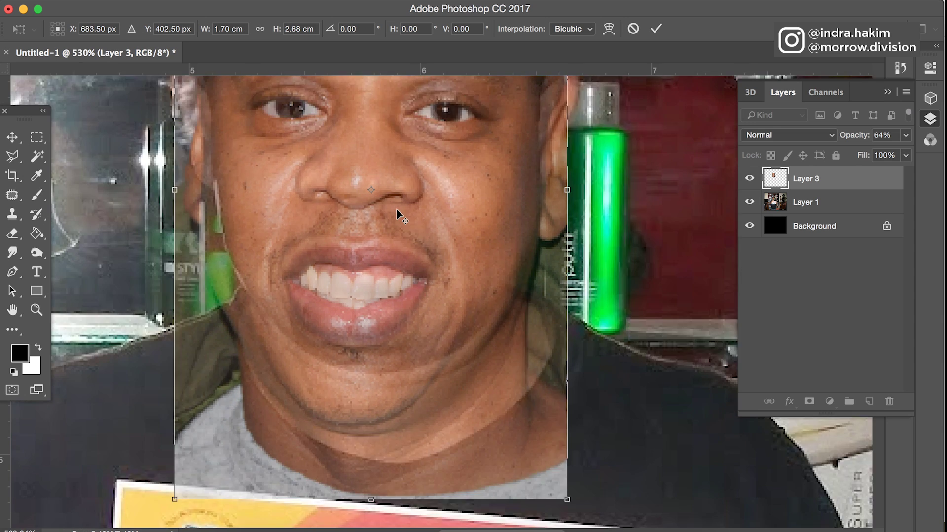
{"action": "scroll", "coordinate": [395, 208], "scroll_direction": "down", "scroll_amount": 3}
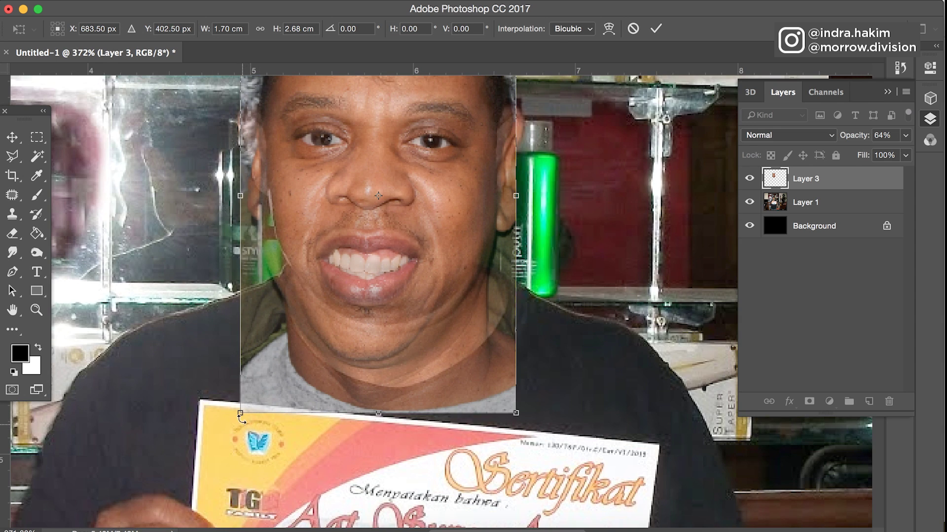
Shrink the overlaid face to about 1.59 × 2.51 cm and realign its eyes and mouth with the face beneath
{"action": "left_click_drag", "start_coordinate": [241, 414], "coordinate": [257, 389]}
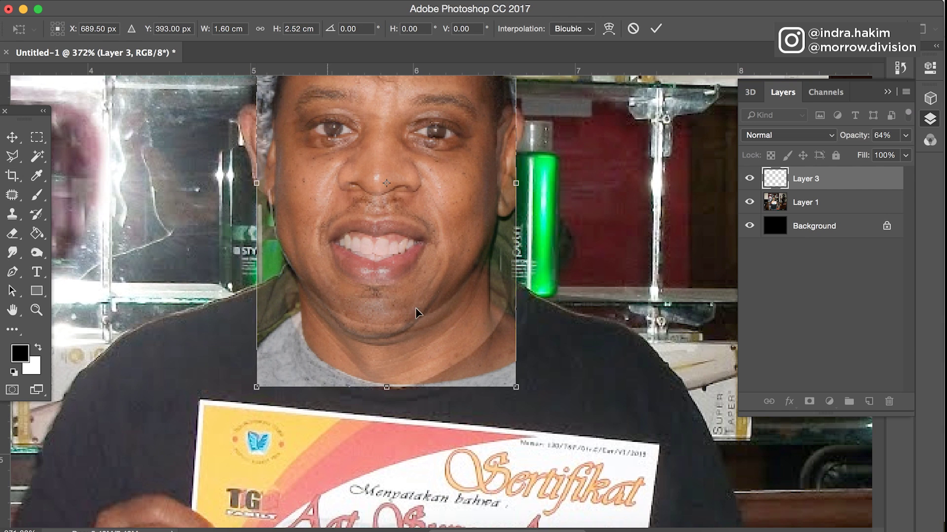
{"action": "left_click_drag", "start_coordinate": [389, 226], "coordinate": [386, 238]}
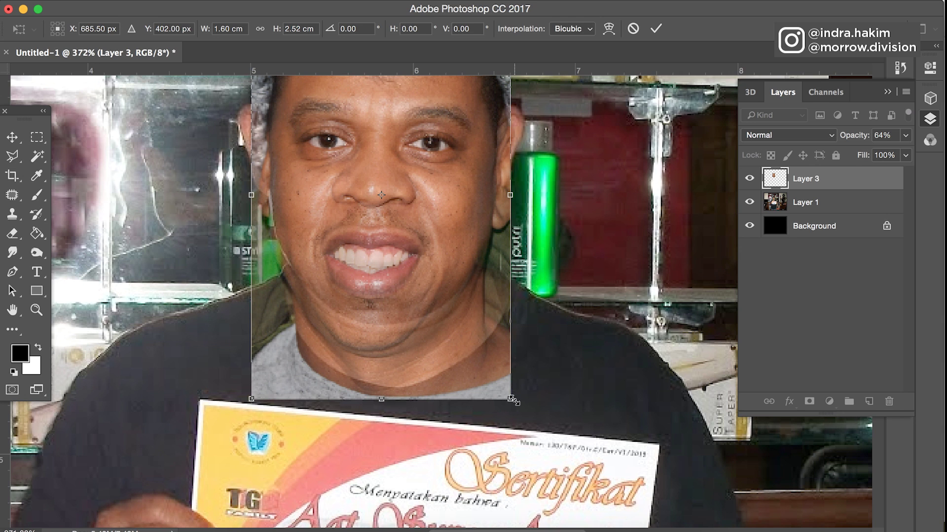
{"action": "left_click_drag", "start_coordinate": [511, 401], "coordinate": [509, 396]}
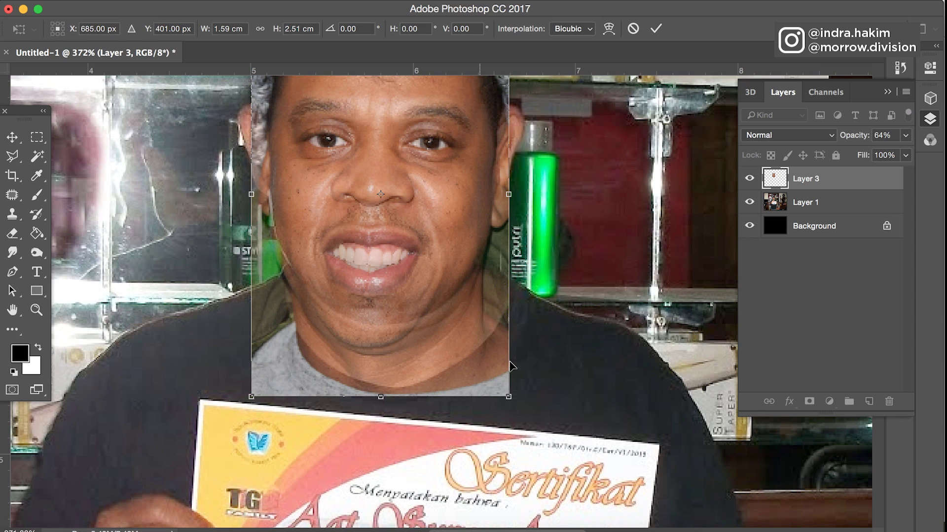
Rotate the overlaid face about -0.90°, nudge it into alignment, and reduce it to about 1.57 × 2.48 cm
{"action": "left_click_drag", "start_coordinate": [524, 364], "coordinate": [527, 341]}
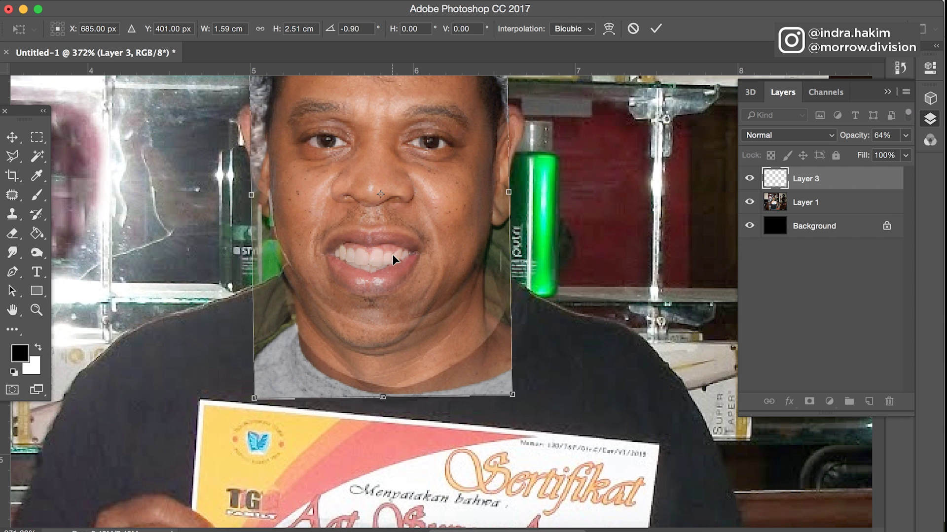
{"action": "left_click_drag", "start_coordinate": [392, 254], "coordinate": [394, 253]}
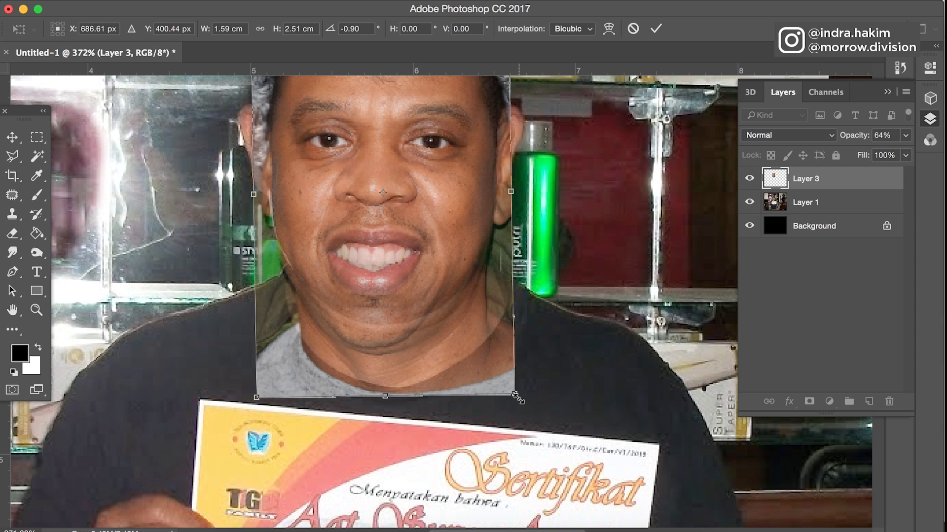
{"action": "left_click_drag", "start_coordinate": [517, 397], "coordinate": [514, 395]}
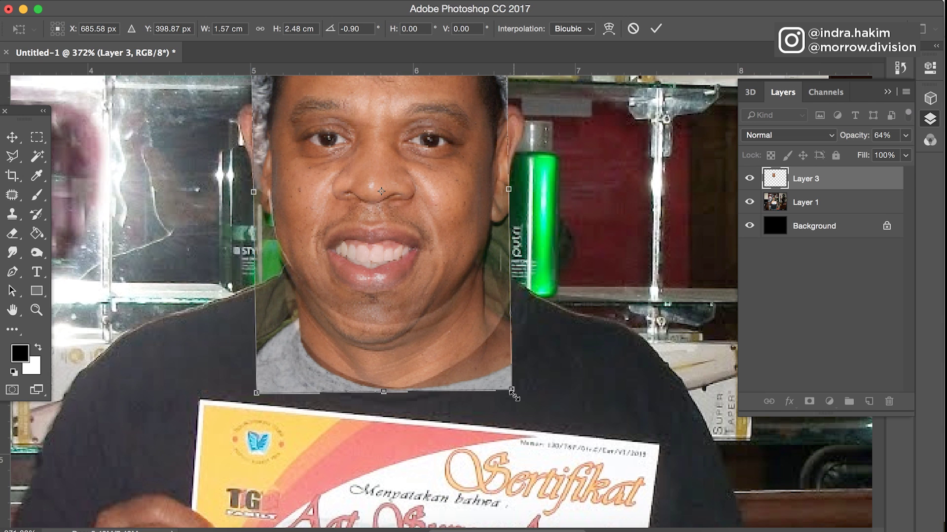
Apply the transformation and set Layer 3's opacity to 100%
{"action": "scroll", "coordinate": [514, 394], "scroll_direction": "down", "scroll_amount": 5}
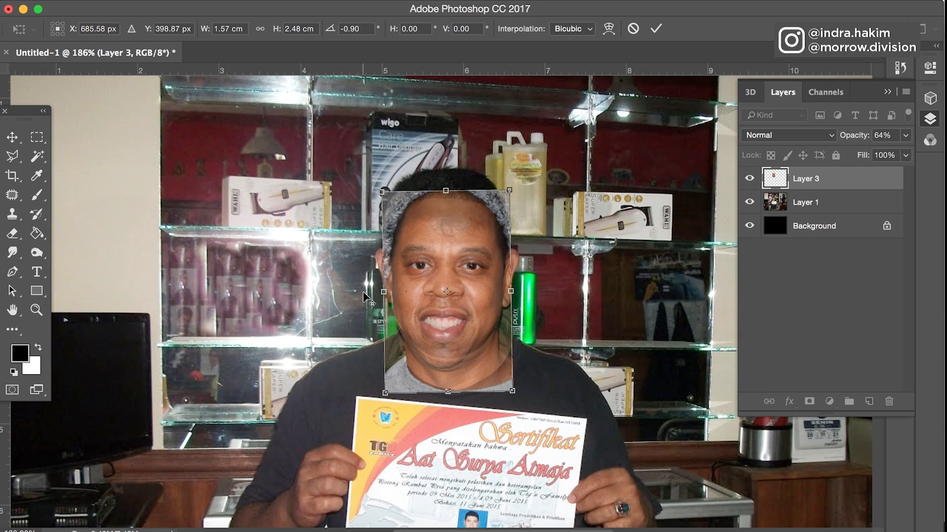
{"action": "scroll", "coordinate": [363, 292], "scroll_direction": "up", "scroll_amount": 3}
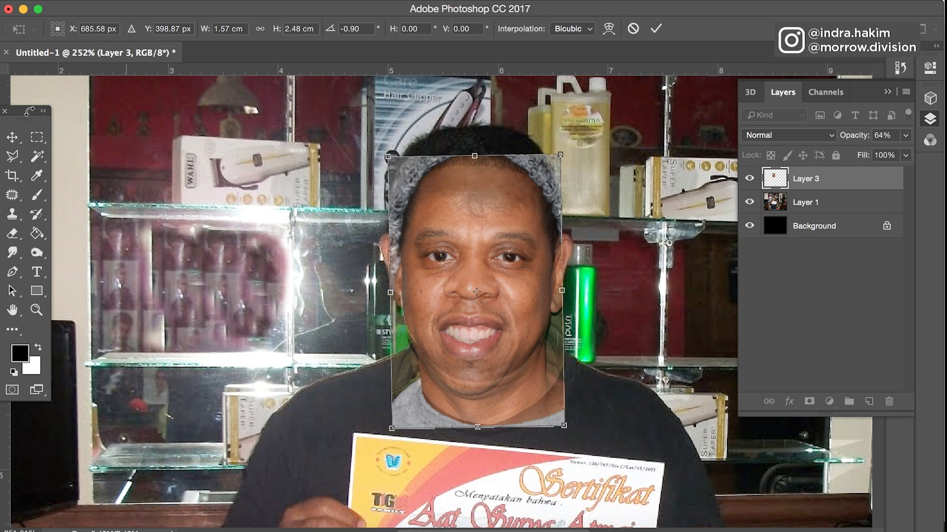
{"action": "left_click", "coordinate": [12, 137]}
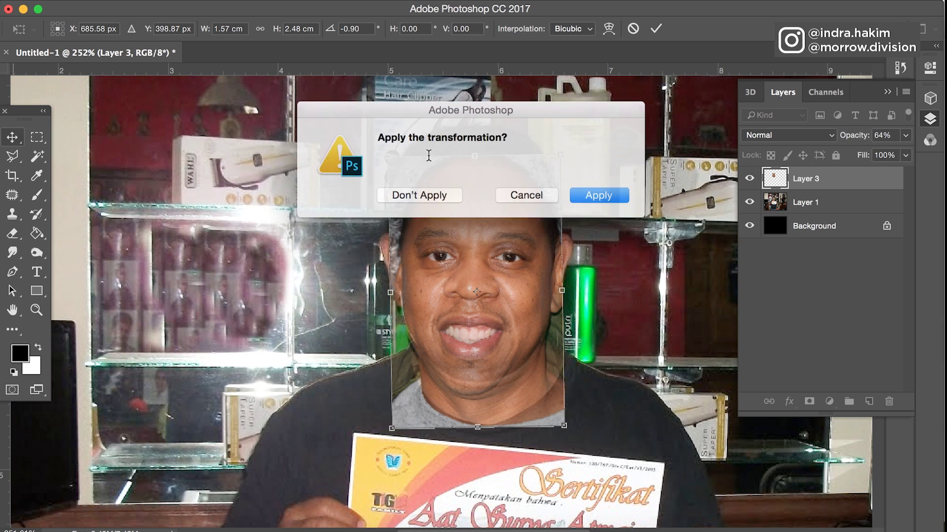
{"action": "left_click", "coordinate": [594, 194]}
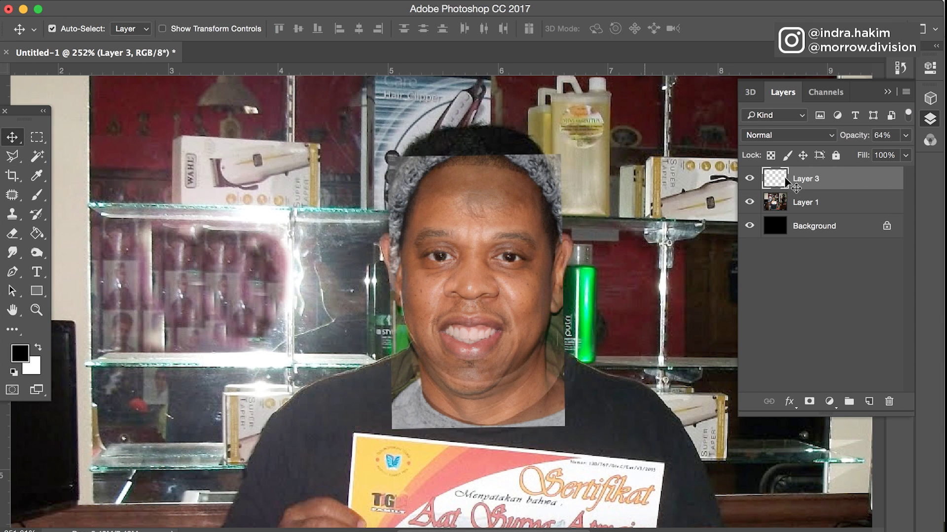
{"action": "left_click", "coordinate": [904, 136]}
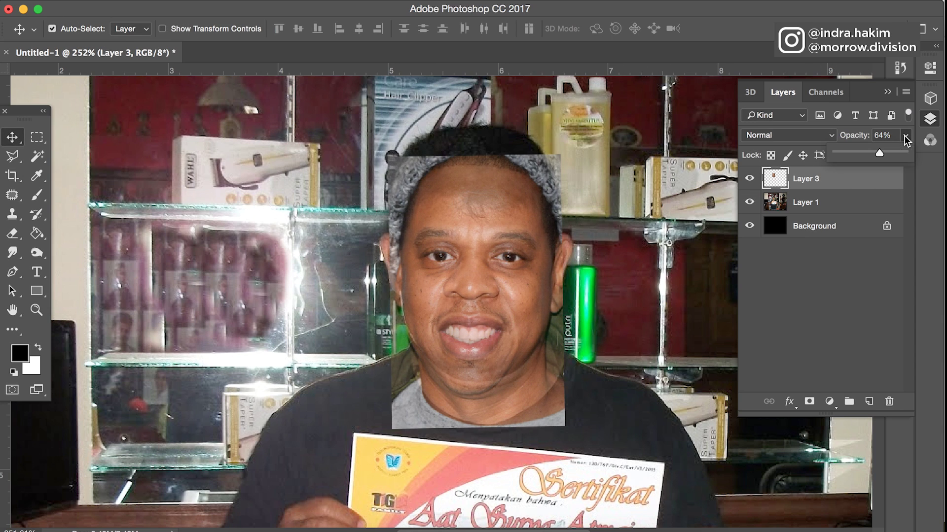
{"action": "left_click_drag", "start_coordinate": [883, 152], "coordinate": [920, 157]}
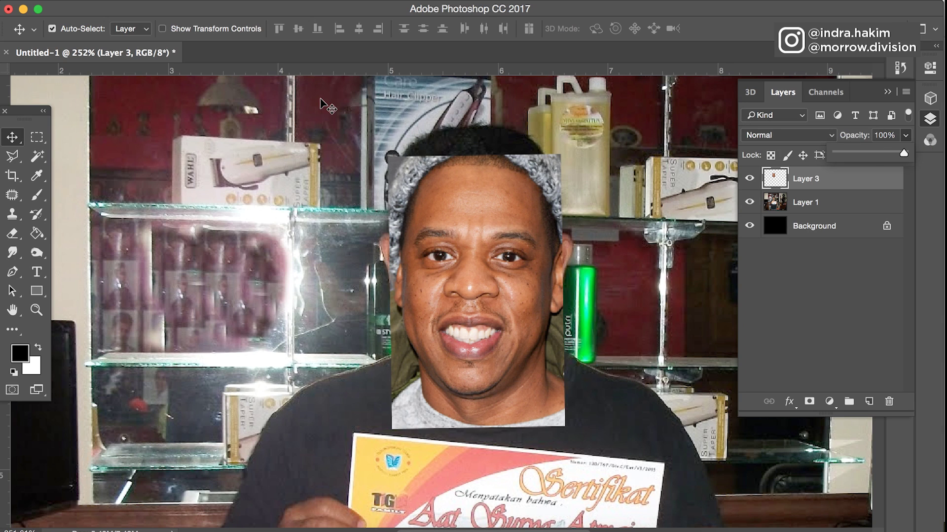
Outline the face from forehead to chin with the Patch tool, delete everything outside it on Layer 3, and deselect
{"action": "left_click", "coordinate": [13, 194]}
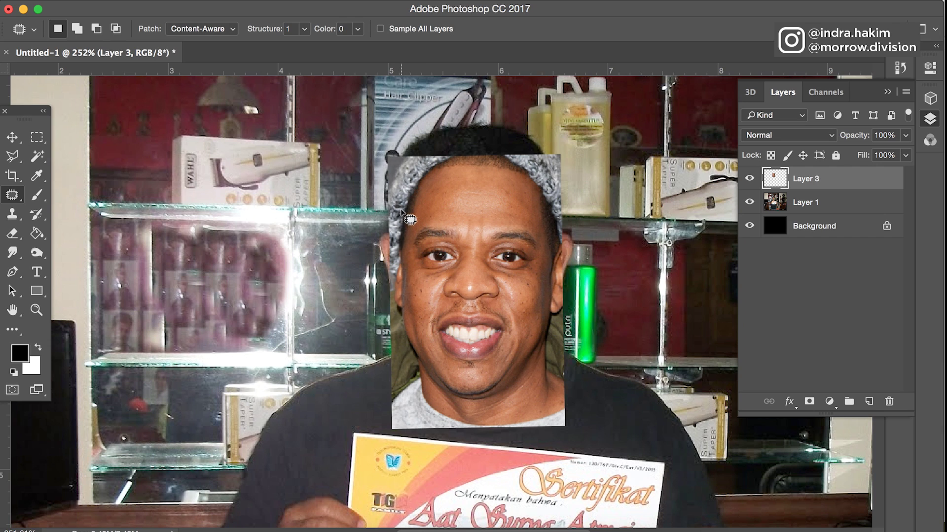
{"action": "mouse_move", "coordinate": [405, 209]}
{"action": "left_mouse_down"}
{"action": "mouse_move", "coordinate": [535, 215]}
{"action": "mouse_move", "coordinate": [539, 326]}
{"action": "mouse_move", "coordinate": [433, 384]}
{"action": "mouse_move", "coordinate": [394, 218]}
{"action": "mouse_move", "coordinate": [407, 195]}
{"action": "left_mouse_up"}
{"action": "key", "text": "shift"}
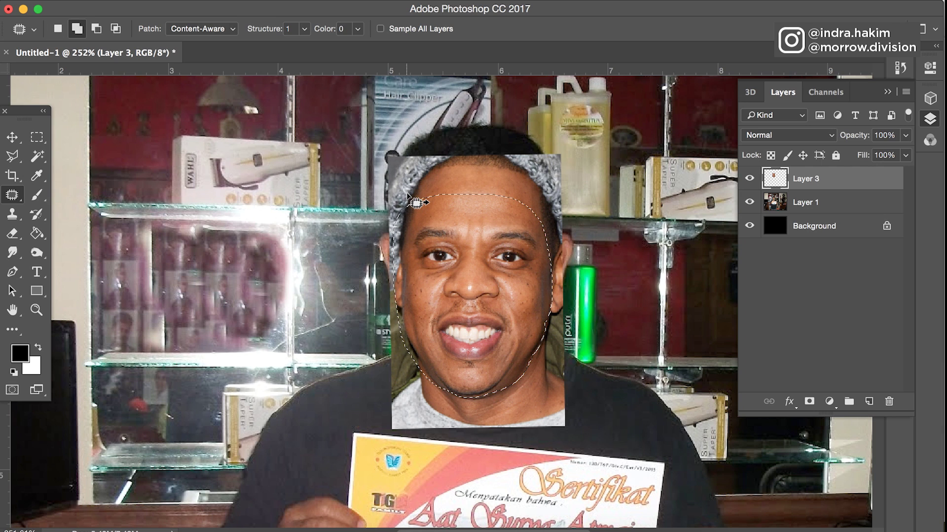
{"action": "key", "text": "Delete"}
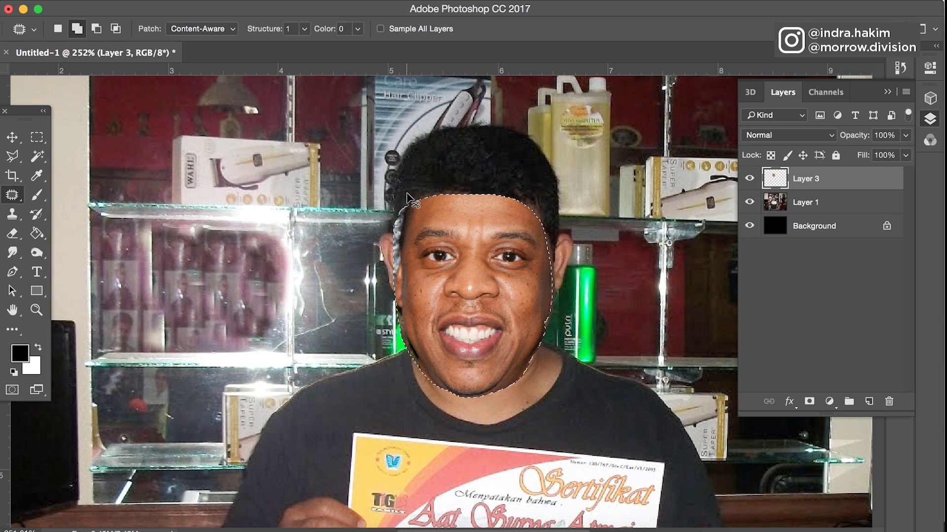
{"action": "key", "text": "super+d"}
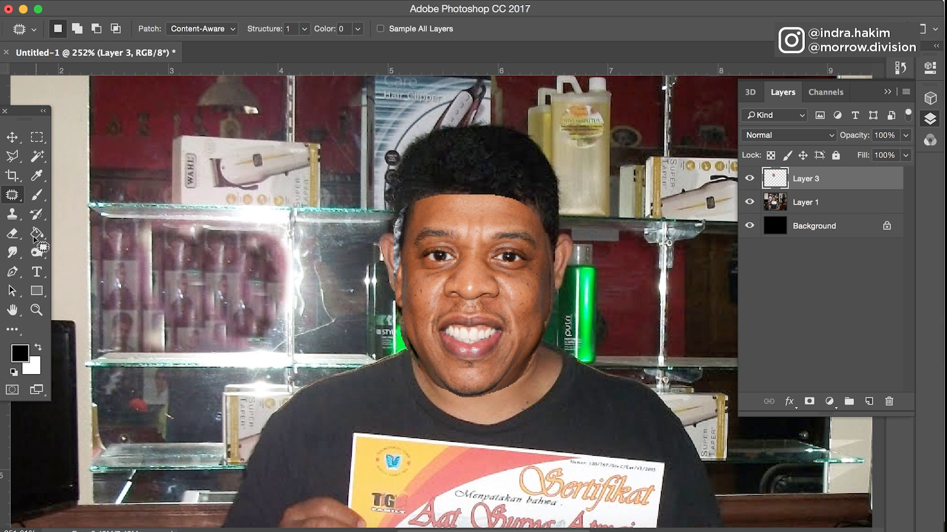
Erase the hard edges of Layer 3's face along the hairline and sides with a soft 35 px eraser at 0% hardness
{"action": "left_click", "coordinate": [13, 235]}
{"action": "right_click", "coordinate": [211, 233]}
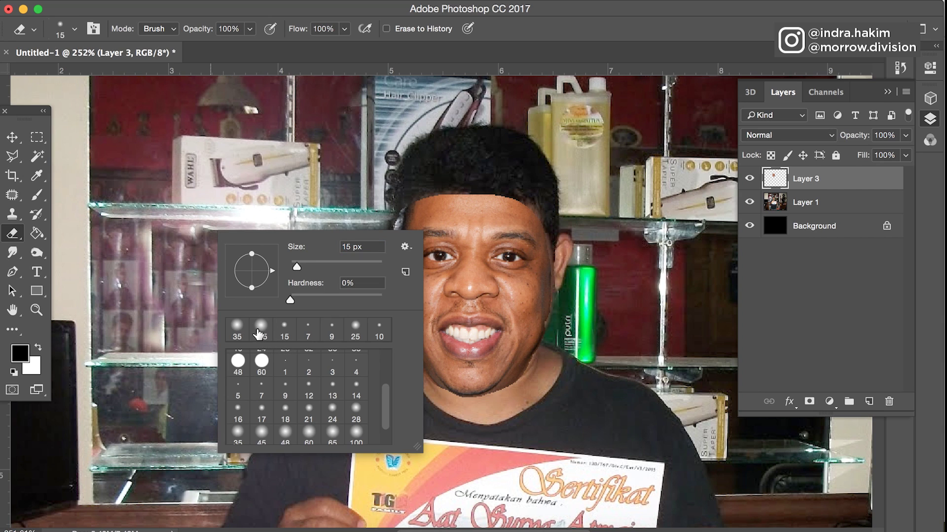
{"action": "left_click", "coordinate": [241, 334]}
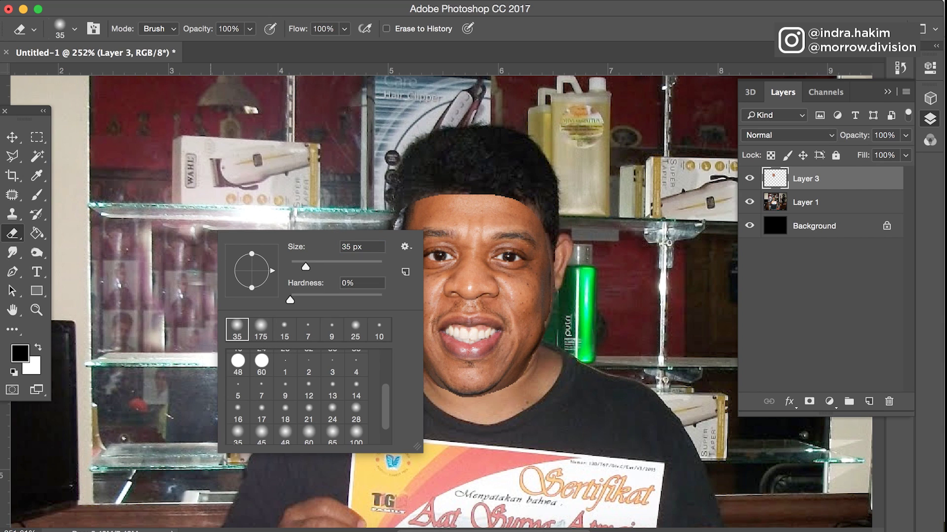
{"action": "left_click", "coordinate": [363, 189]}
{"action": "mouse_move", "coordinate": [402, 198]}
{"action": "left_mouse_down"}
{"action": "mouse_move", "coordinate": [389, 232]}
{"action": "mouse_move", "coordinate": [394, 224]}
{"action": "left_mouse_up"}
{"action": "mouse_move", "coordinate": [436, 192]}
{"action": "left_mouse_down"}
{"action": "mouse_move", "coordinate": [528, 189]}
{"action": "mouse_move", "coordinate": [546, 194]}
{"action": "mouse_move", "coordinate": [537, 203]}
{"action": "mouse_move", "coordinate": [557, 216]}
{"action": "left_mouse_up"}
{"action": "mouse_move", "coordinate": [507, 188]}
{"action": "left_mouse_down"}
{"action": "mouse_move", "coordinate": [513, 198]}
{"action": "mouse_move", "coordinate": [467, 201]}
{"action": "left_mouse_up"}
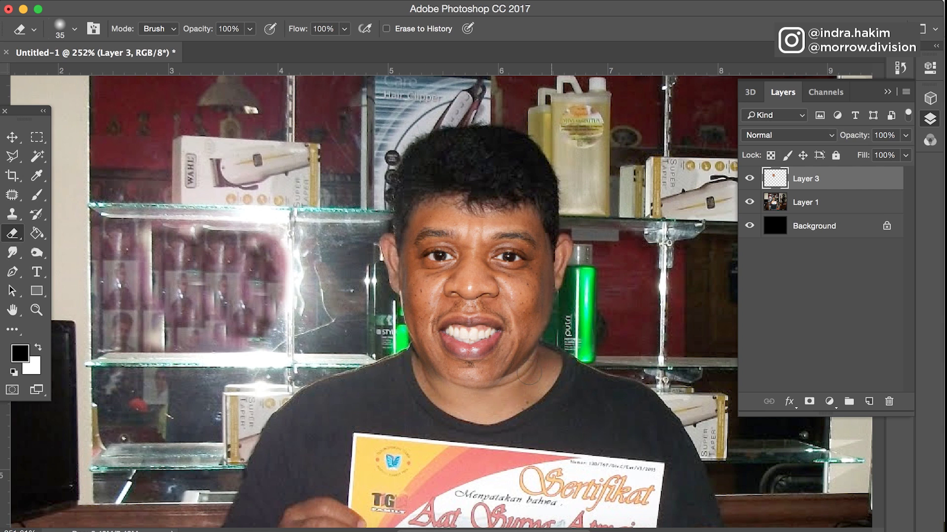
Hide and show Layer 3 again to compare the blended face with the original
{"action": "scroll", "coordinate": [545, 367], "scroll_direction": "left", "scroll_amount": 5}
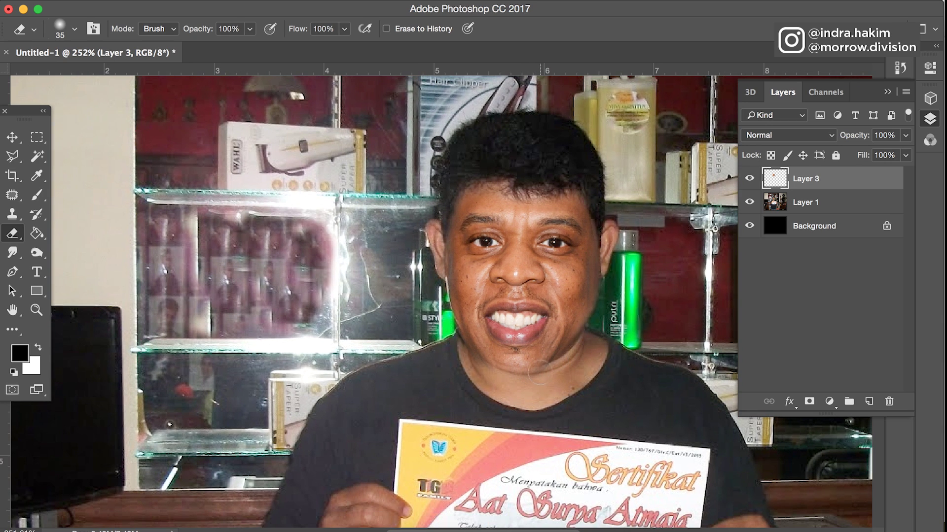
{"action": "left_click", "coordinate": [745, 180]}
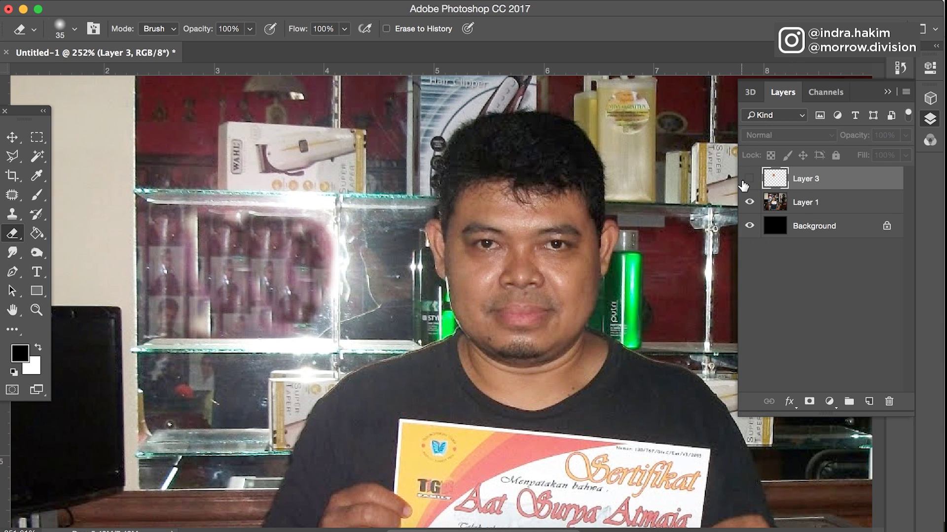
{"action": "left_click", "coordinate": [746, 179]}
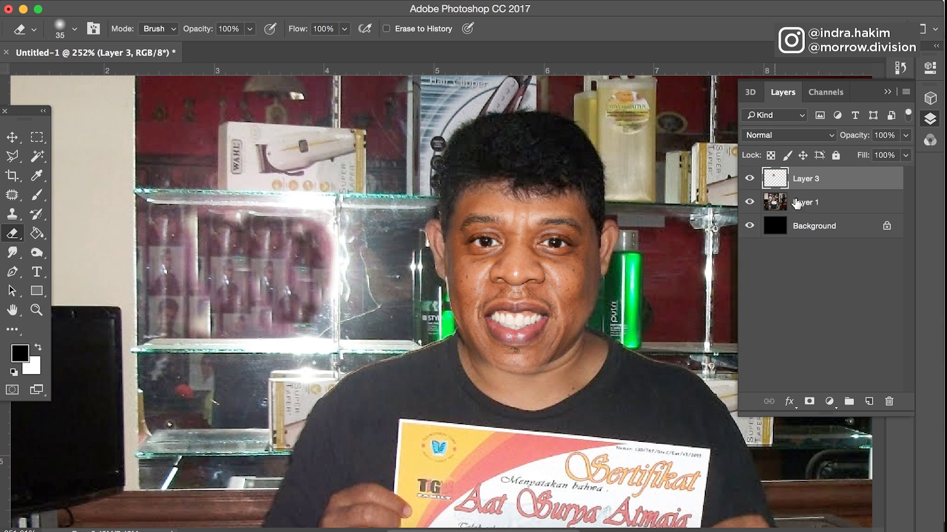
Open the Liquify filter on Layer 1
{"action": "left_click", "coordinate": [815, 211]}
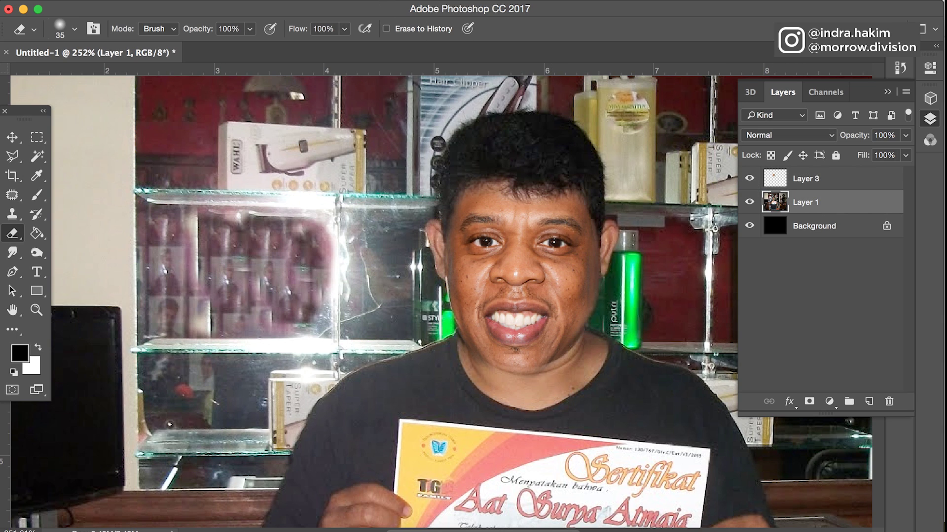
{"action": "left_click", "coordinate": [368, 1]}
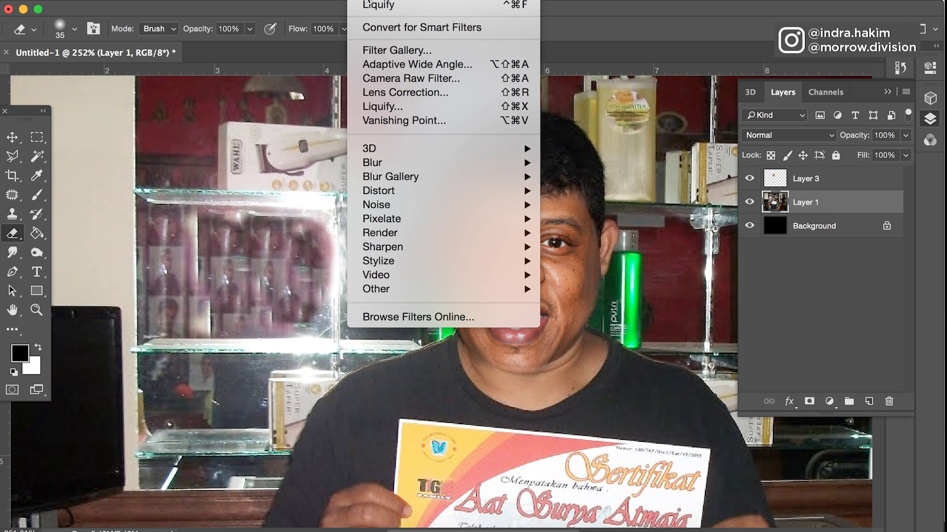
{"action": "left_click", "coordinate": [397, 108]}
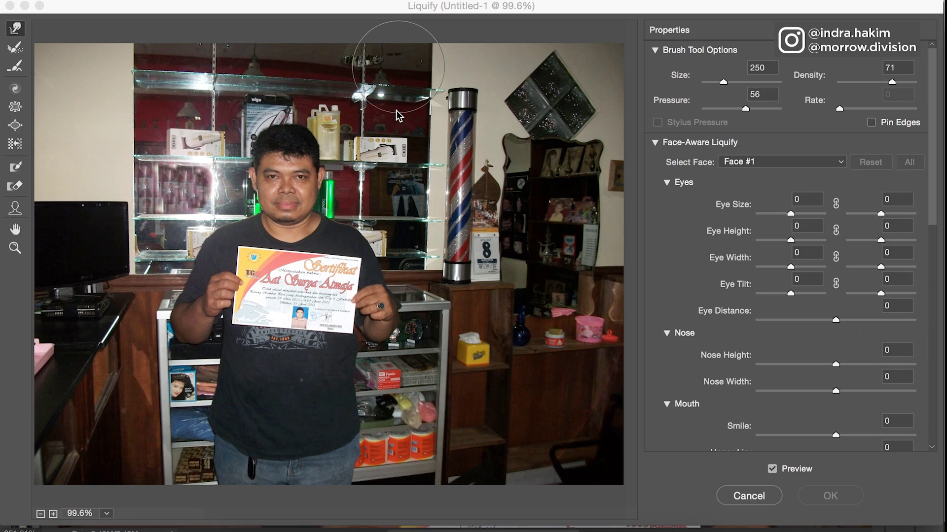
Set the Liquify brush size to 100, push the man's chin slightly downward with Forward Warp, and apply the filter
{"action": "key", "text": "super+plus"}
{"action": "key", "text": "super+plus"}
{"action": "key", "text": "super+plus"}
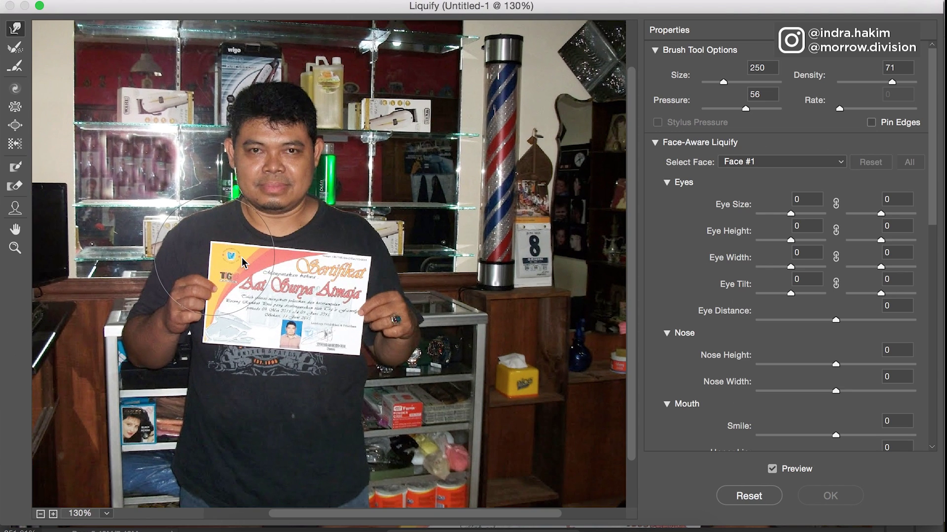
{"action": "key", "text": "super+plus"}
{"action": "key", "text": "bracketleft"}
{"action": "key", "text": "bracketleft"}
{"action": "key", "text": "bracketleft"}
{"action": "key", "text": "bracketleft"}
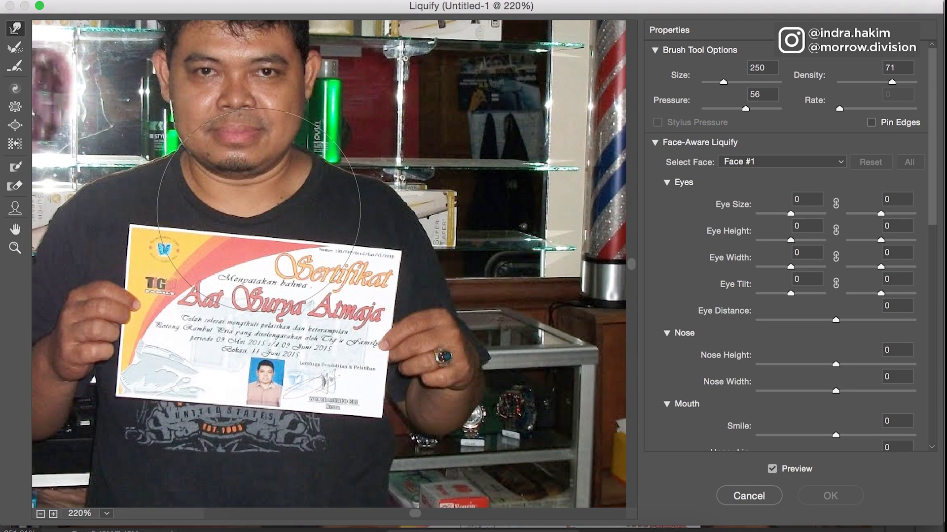
{"action": "key", "text": "bracketleft"}
{"action": "key", "text": "bracketleft"}
{"action": "key", "text": "bracketright"}
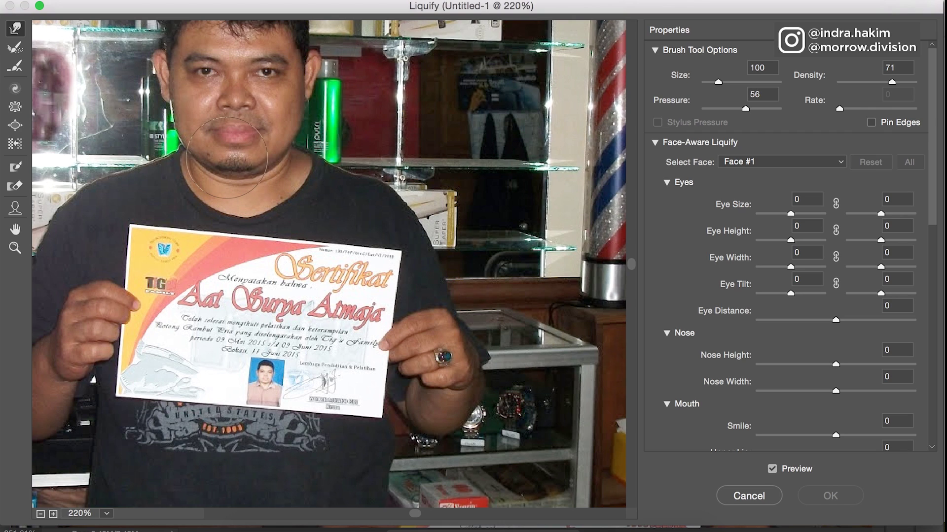
{"action": "left_click_drag", "start_coordinate": [229, 159], "coordinate": [236, 172]}
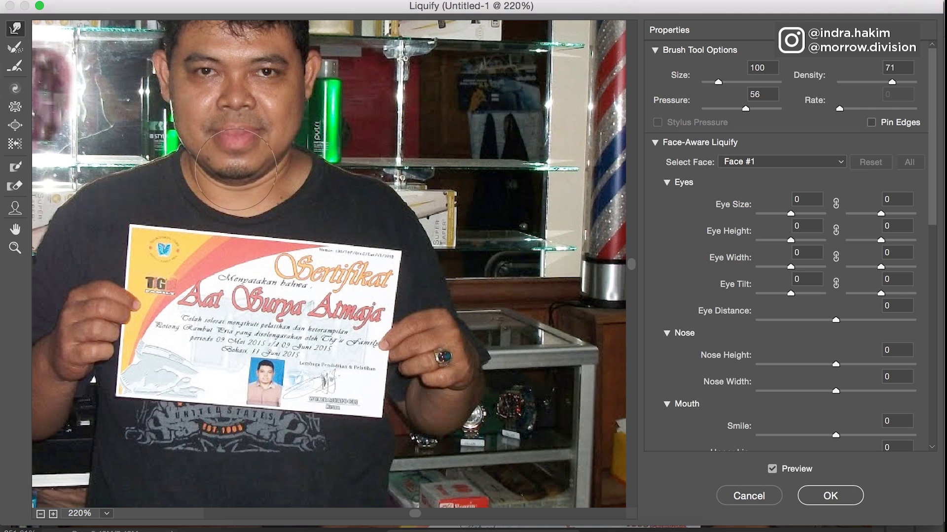
{"action": "left_click", "coordinate": [837, 503]}
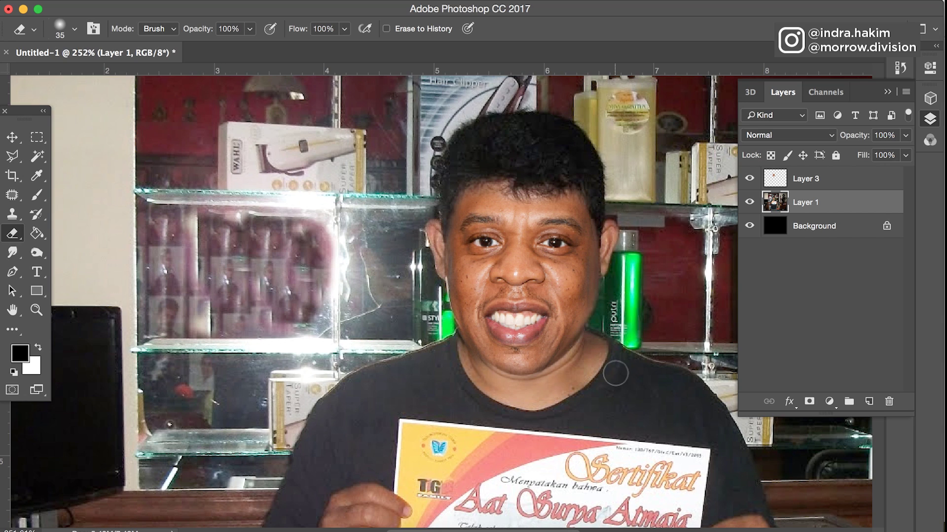
Transform Layer 3's face to 1.41 × 1.79 cm, rotate it -0.90°, nudge it up slightly, and apply the transformation
{"action": "left_click", "coordinate": [12, 137]}
{"action": "left_click", "coordinate": [523, 247]}
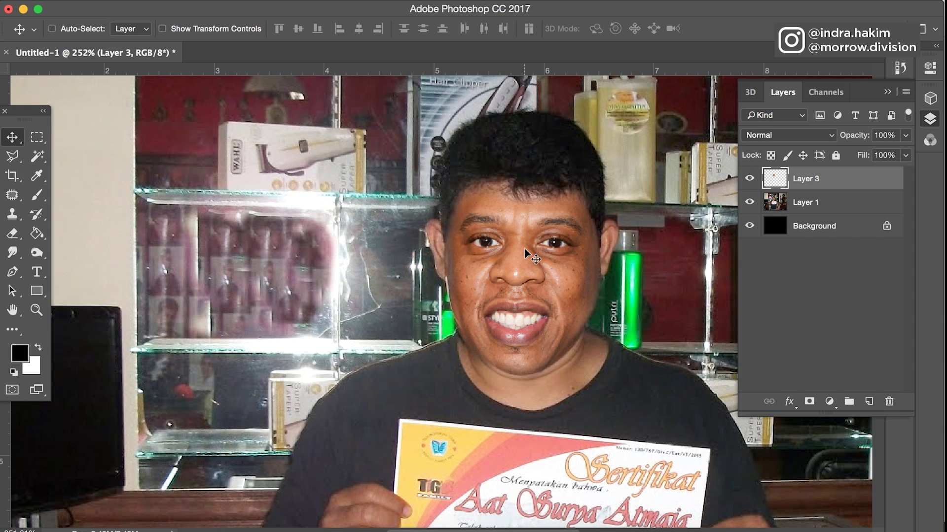
{"action": "key", "text": "ctrl+t"}
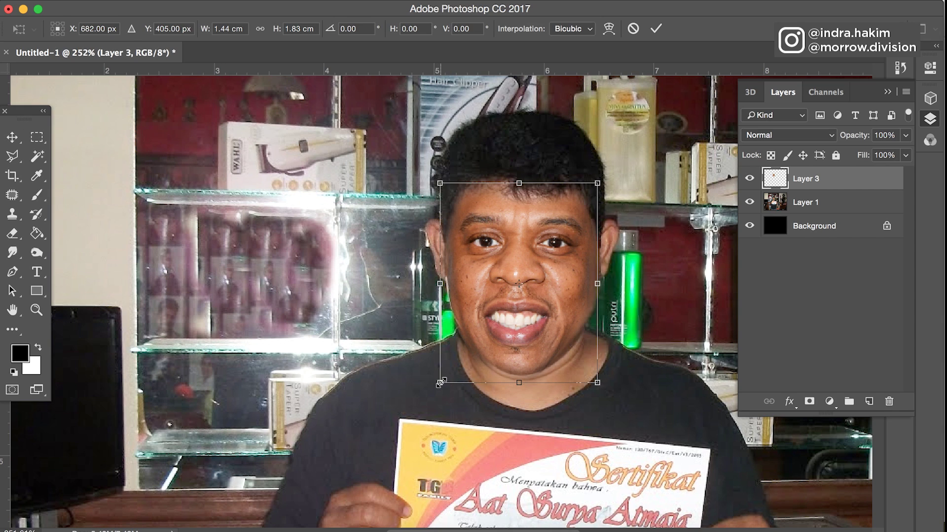
{"action": "left_click_drag", "start_coordinate": [441, 382], "coordinate": [446, 381]}
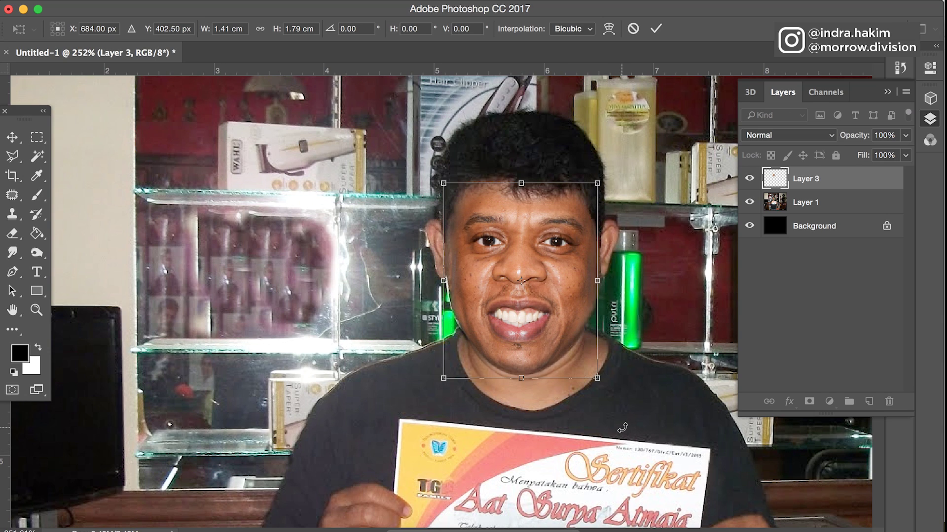
{"action": "left_click_drag", "start_coordinate": [624, 427], "coordinate": [630, 432]}
{"action": "key", "text": "Up"}
{"action": "key", "text": "Up"}
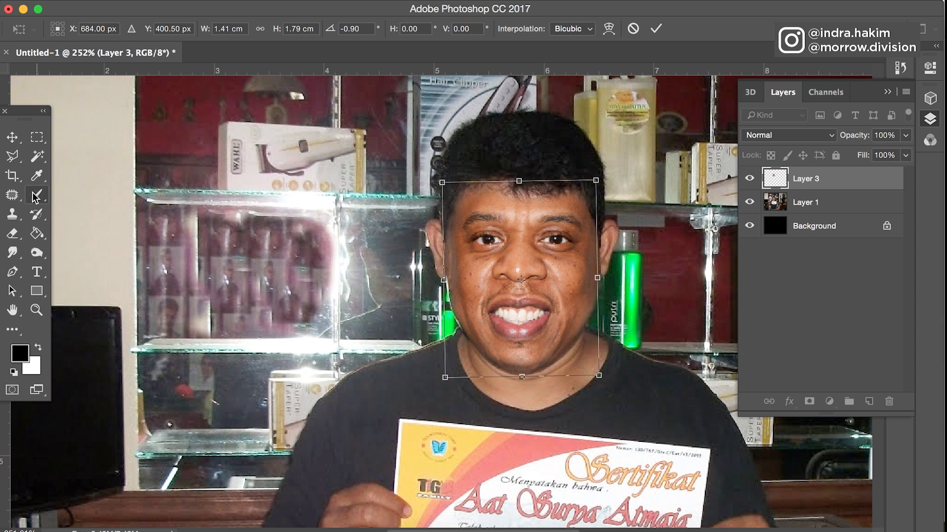
{"action": "left_click", "coordinate": [12, 138]}
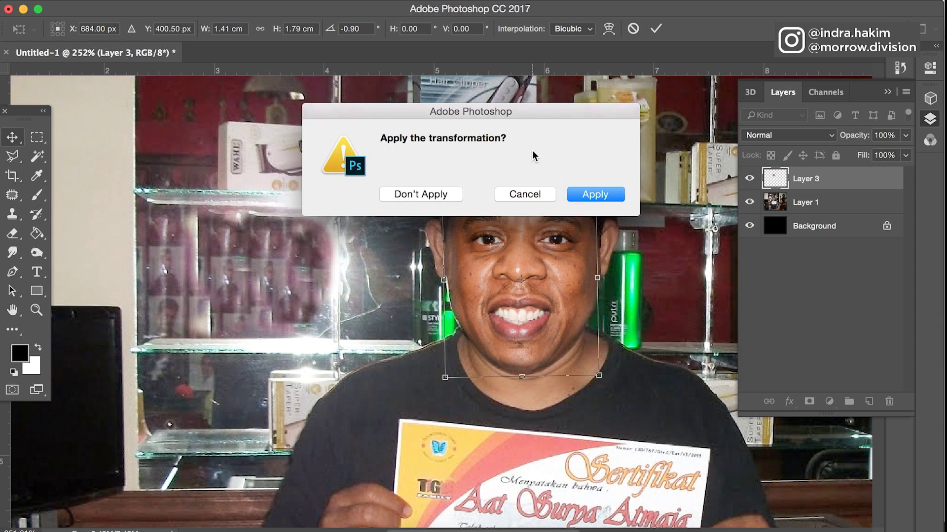
{"action": "left_click", "coordinate": [595, 195]}
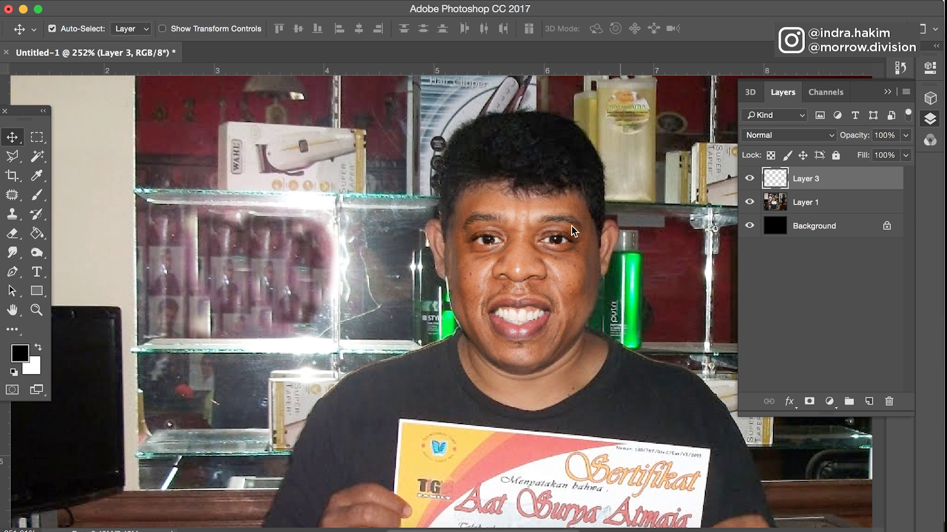
Darken Layer 1's shadows with Levels by setting the black input level to 16
{"action": "scroll", "coordinate": [573, 241], "scroll_direction": "down", "scroll_amount": 2}
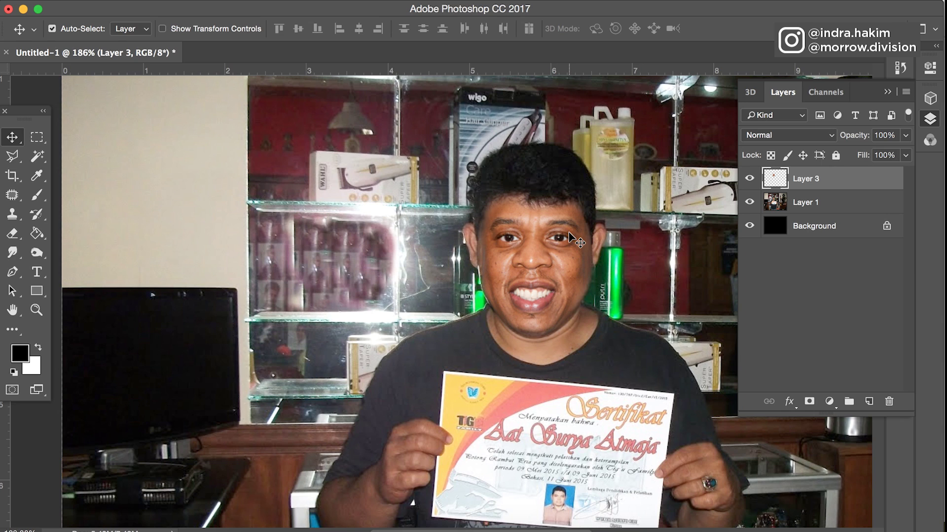
{"action": "left_click", "coordinate": [605, 367]}
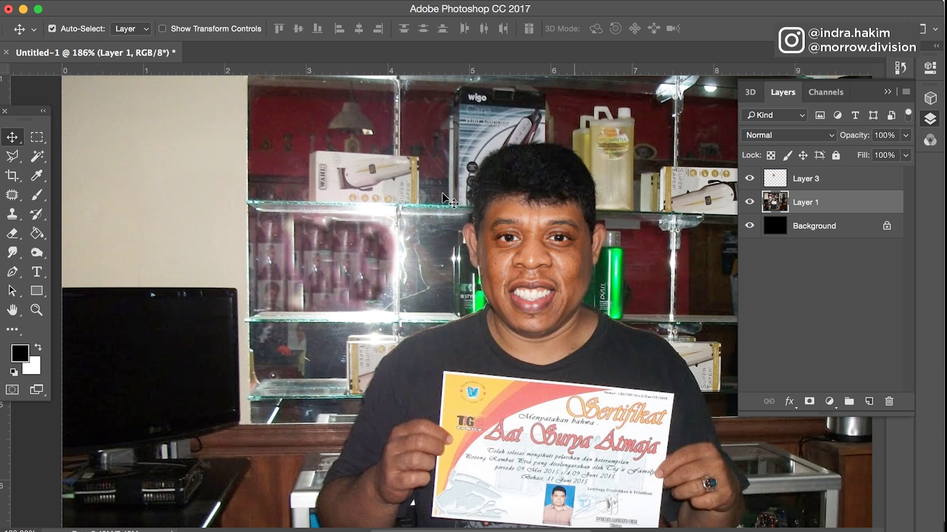
{"action": "left_click", "coordinate": [214, 0]}
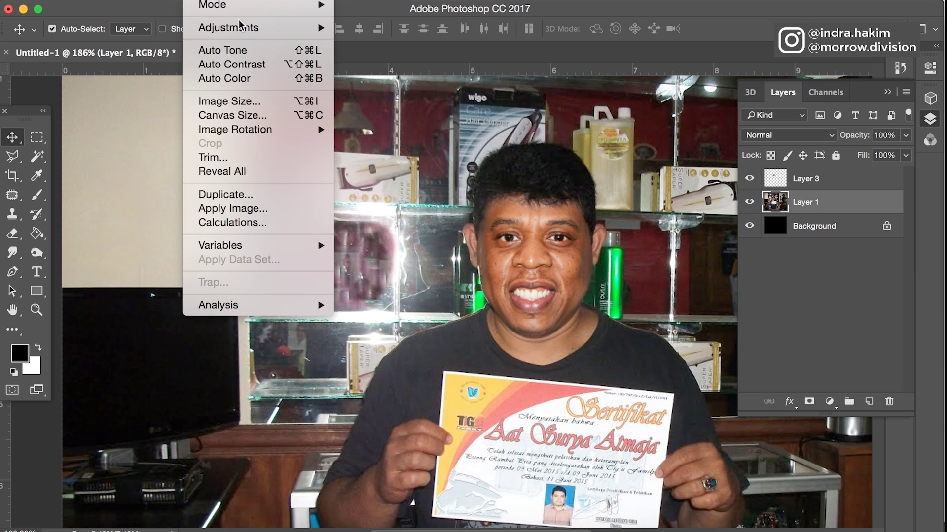
{"action": "mouse_move", "coordinate": [239, 27]}
{"action": "left_click", "coordinate": [371, 43]}
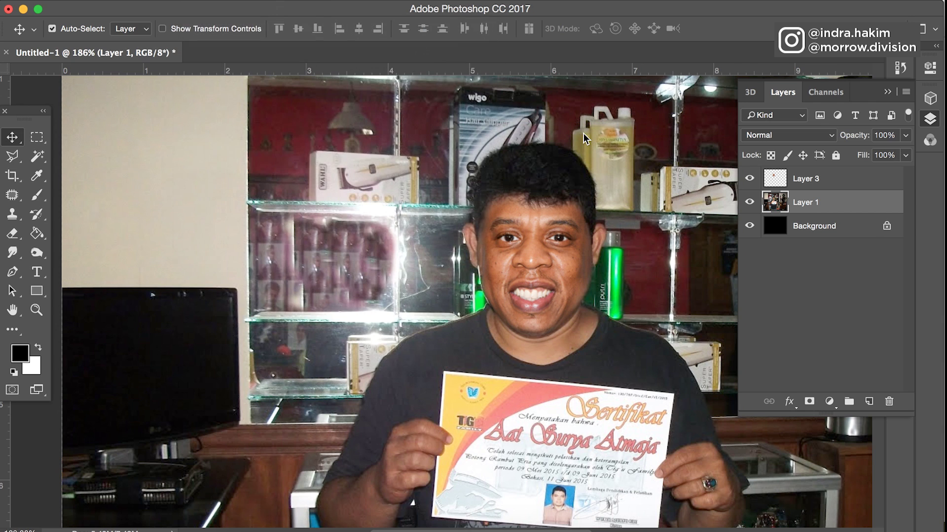
{"action": "left_click_drag", "start_coordinate": [661, 244], "coordinate": [667, 244]}
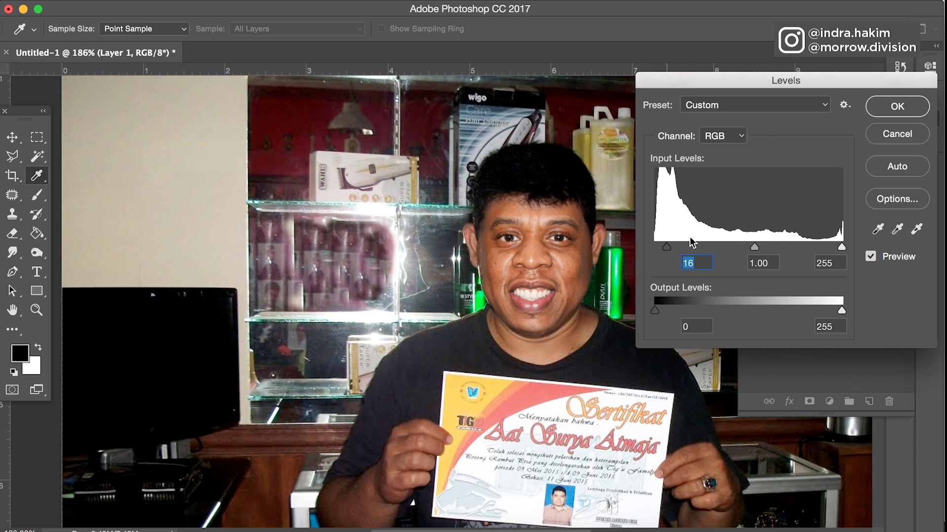
{"action": "left_click", "coordinate": [897, 107]}
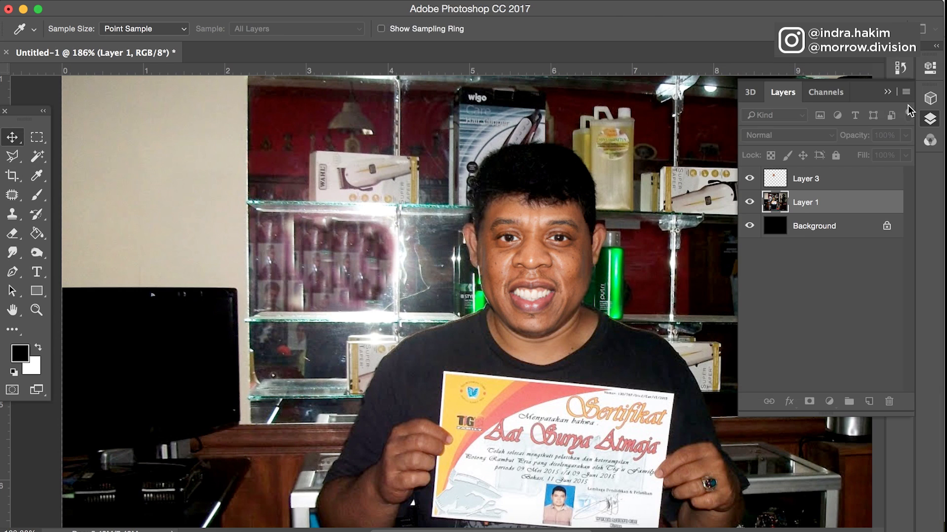
{"action": "key", "text": "v"}
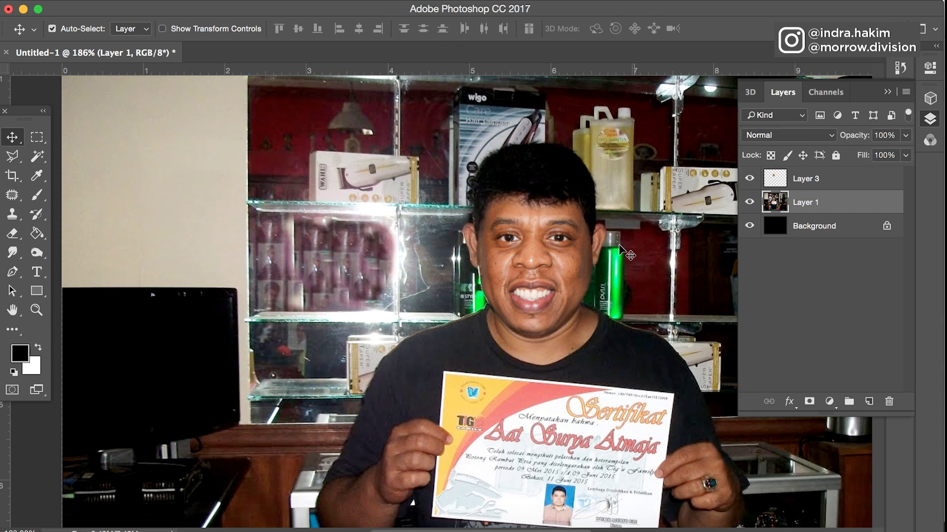
Apply Selective Color to Layer 3, slightly reducing the black amount in the Reds
{"action": "left_click", "coordinate": [567, 254]}
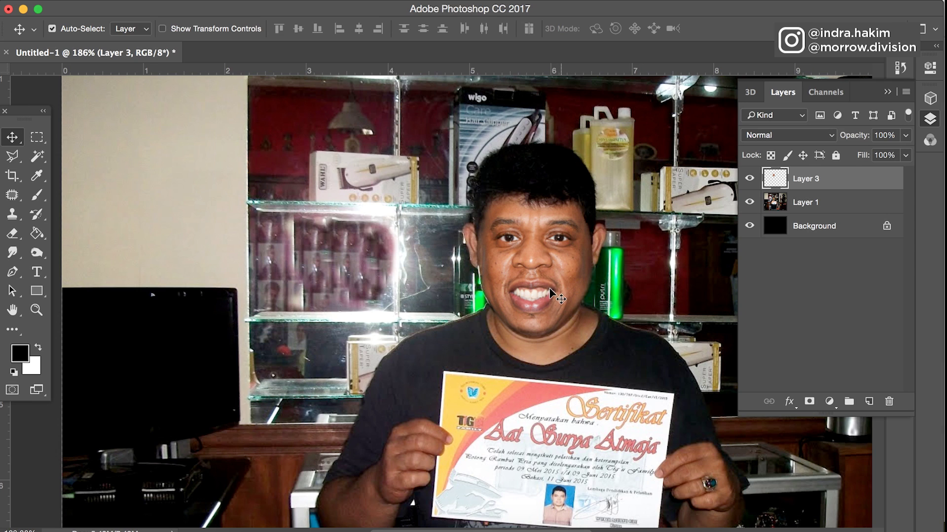
{"action": "left_click", "coordinate": [195, 0]}
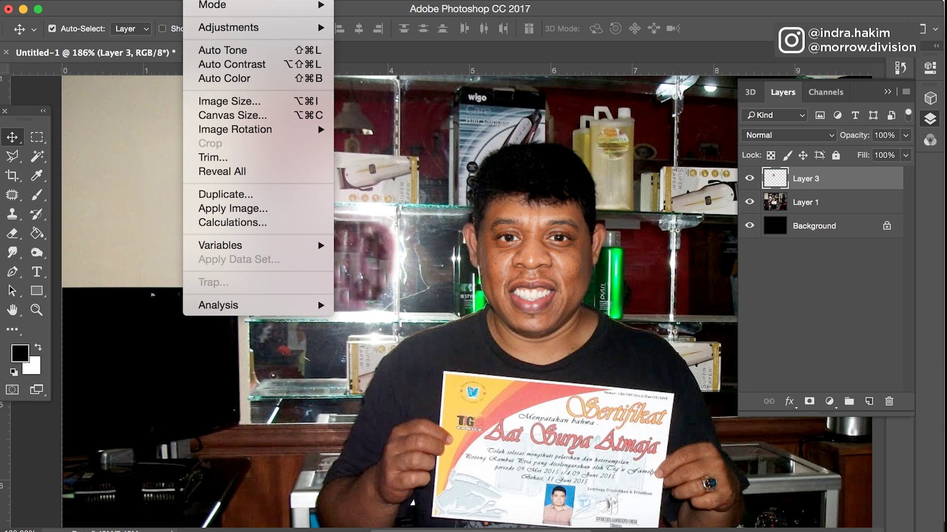
{"action": "mouse_move", "coordinate": [242, 29]}
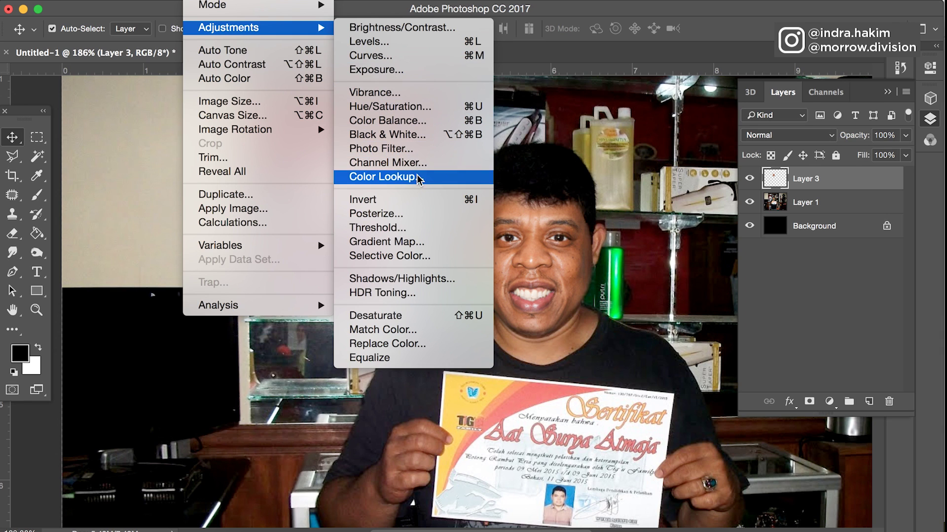
{"action": "left_click", "coordinate": [401, 256]}
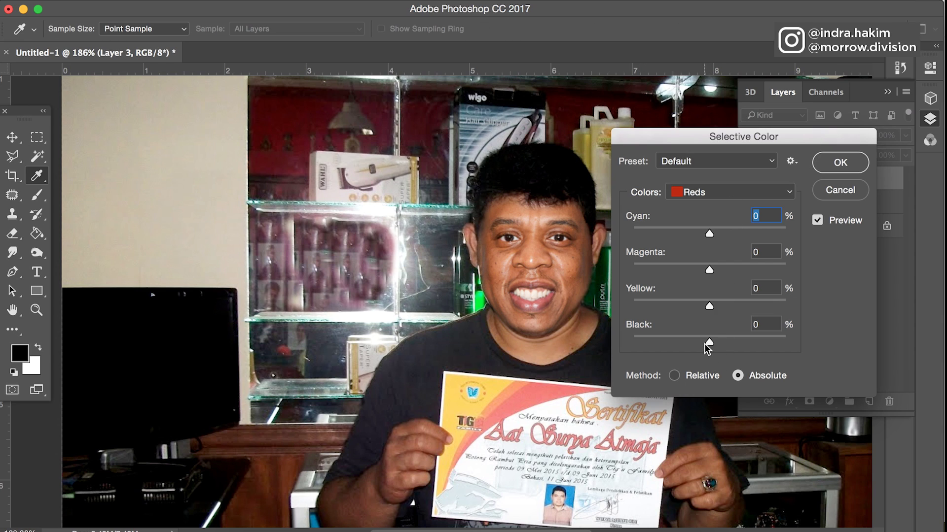
{"action": "left_click_drag", "start_coordinate": [706, 342], "coordinate": [702, 341]}
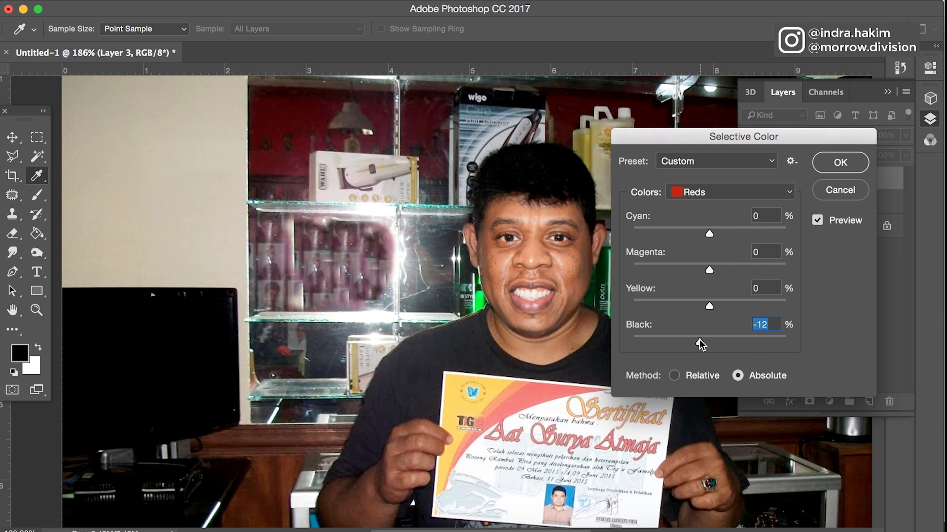
{"action": "left_click_drag", "start_coordinate": [699, 339], "coordinate": [702, 339]}
{"action": "left_click", "coordinate": [846, 162]}
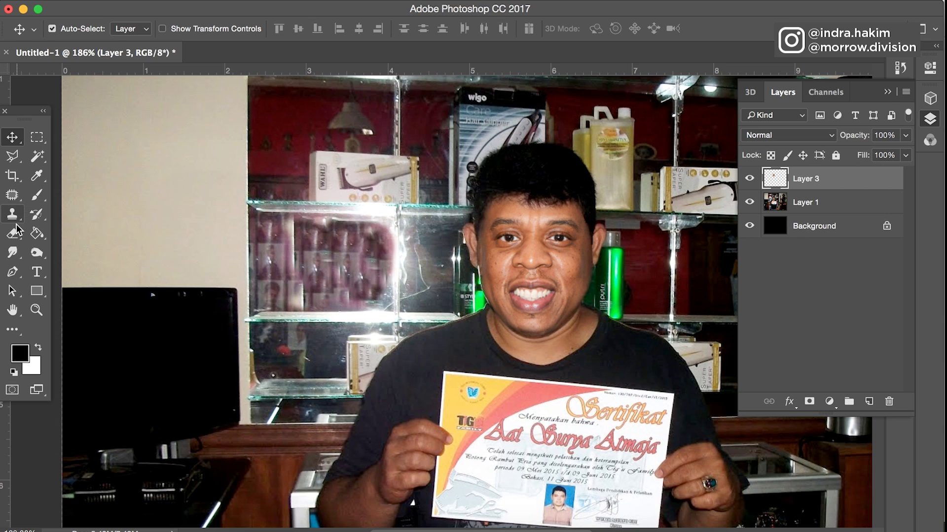
Set the soft 35 px eraser's flow to 46% and lightly erase Layer 3 over the forehead highlight and the bridge of the nose
{"action": "left_click", "coordinate": [13, 233]}
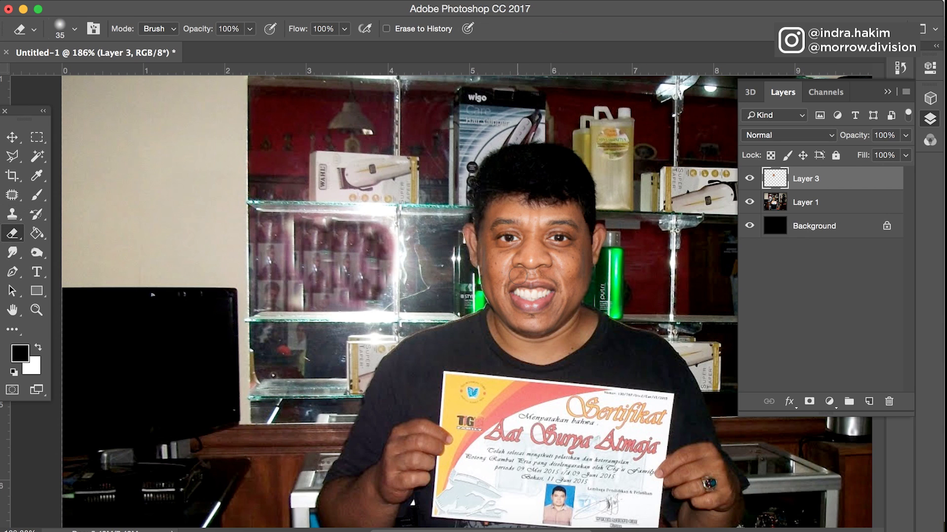
{"action": "right_click", "coordinate": [510, 275]}
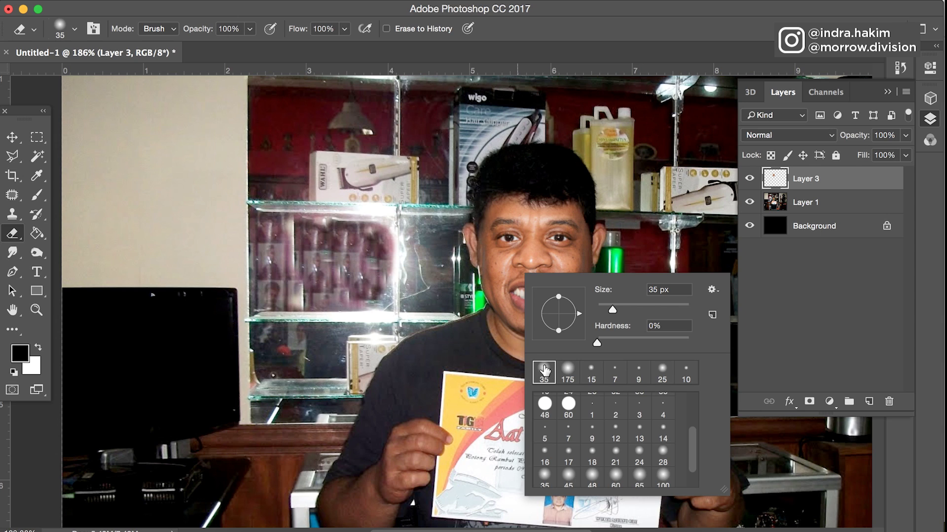
{"action": "left_click", "coordinate": [467, 258]}
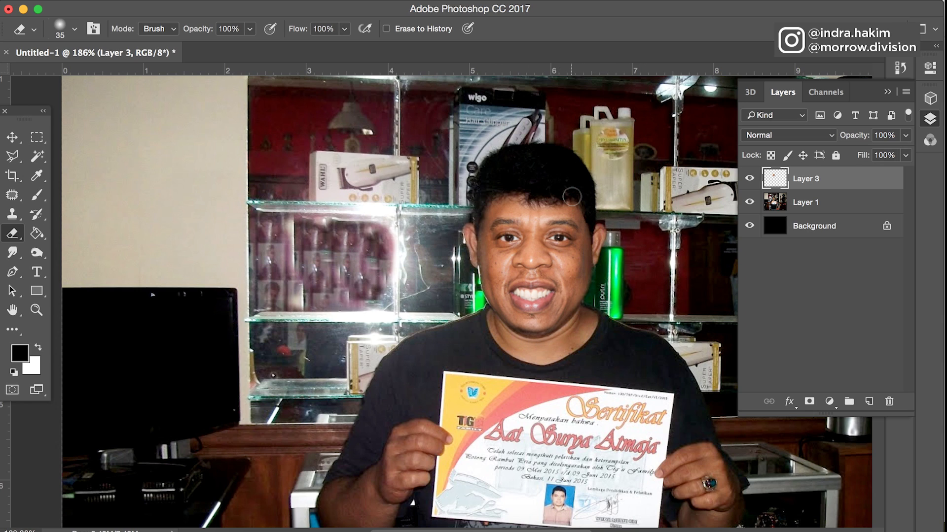
{"action": "scroll", "coordinate": [544, 198], "scroll_direction": "up", "scroll_amount": 5}
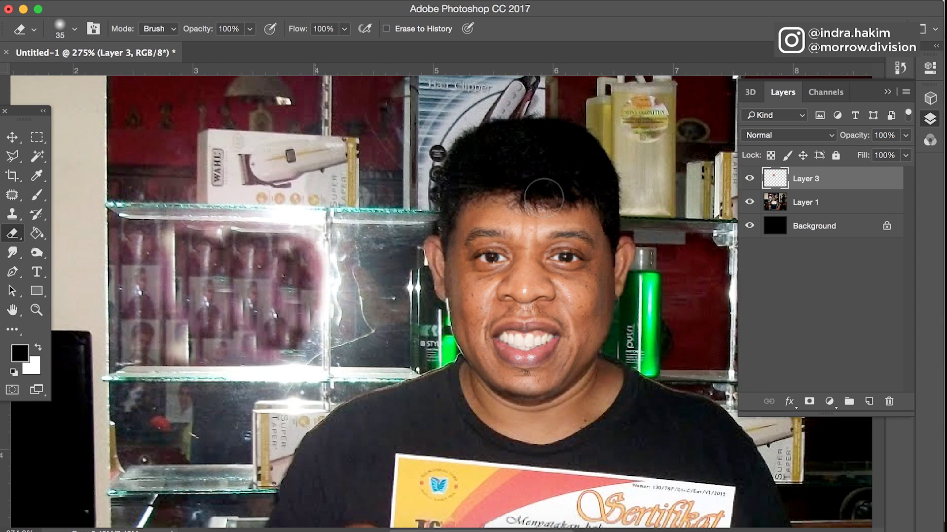
{"action": "left_click", "coordinate": [518, 240]}
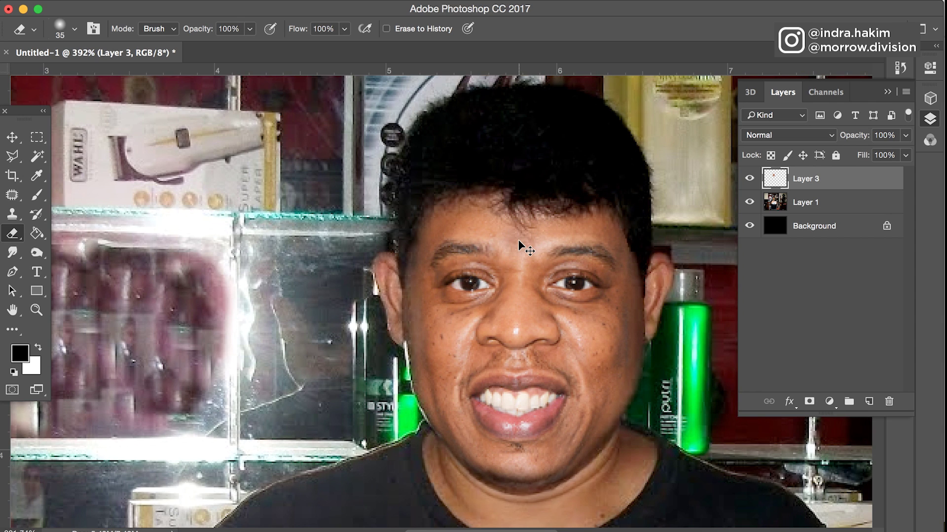
{"action": "key", "text": "ctrl+z"}
{"action": "left_click", "coordinate": [344, 29]}
{"action": "left_click", "coordinate": [307, 44]}
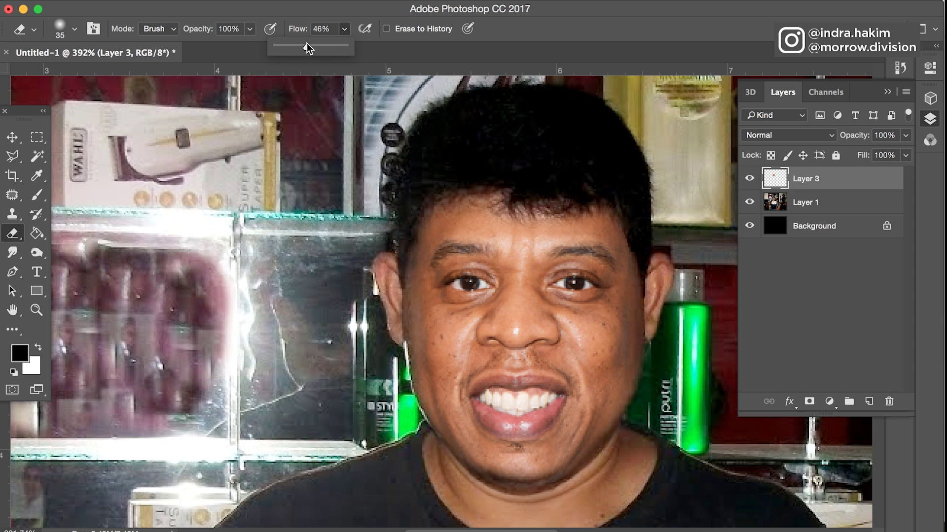
{"action": "left_click", "coordinate": [522, 252]}
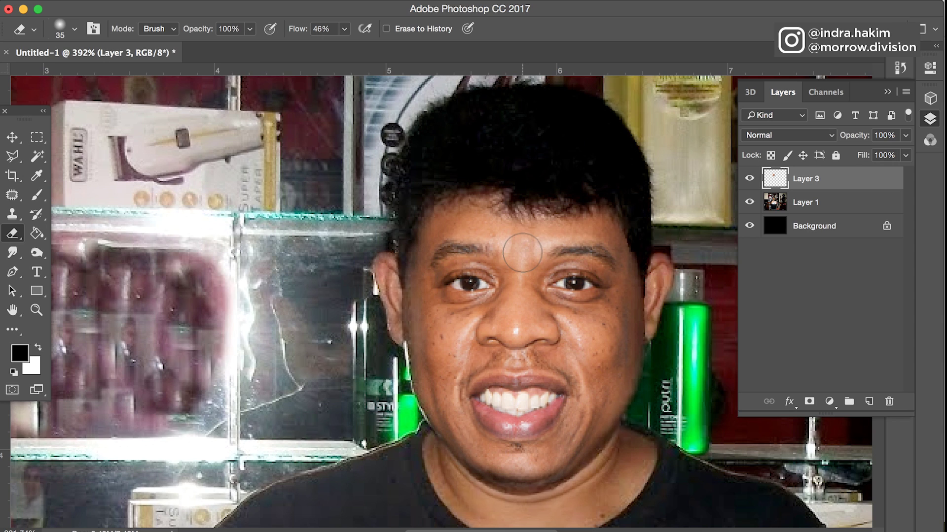
{"action": "mouse_move", "coordinate": [522, 253]}
{"action": "left_mouse_down"}
{"action": "mouse_move", "coordinate": [557, 226]}
{"action": "mouse_move", "coordinate": [415, 225]}
{"action": "mouse_move", "coordinate": [461, 210]}
{"action": "mouse_move", "coordinate": [525, 224]}
{"action": "left_mouse_up"}
{"action": "left_click_drag", "start_coordinate": [519, 272], "coordinate": [519, 324]}
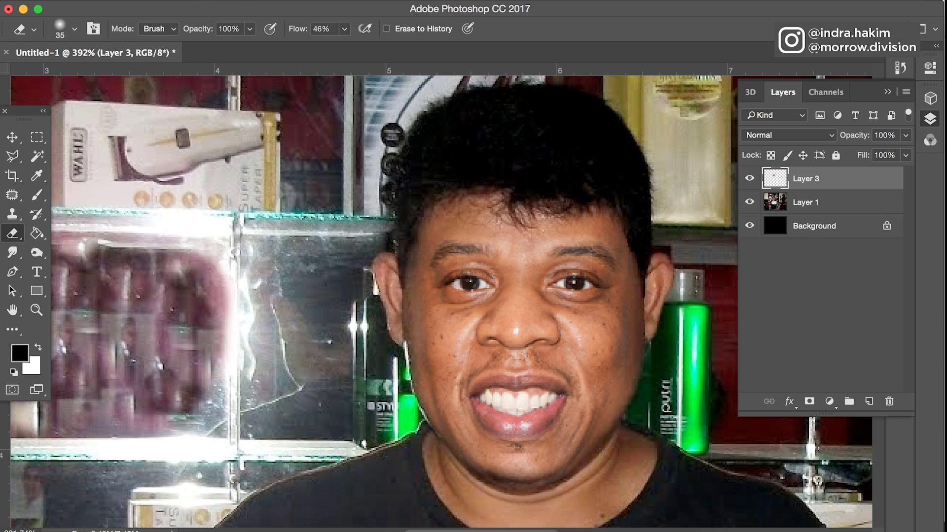
Lower Layer 3's brightness slightly with the Brightness/Contrast adjustment
{"action": "left_click", "coordinate": [199, 0]}
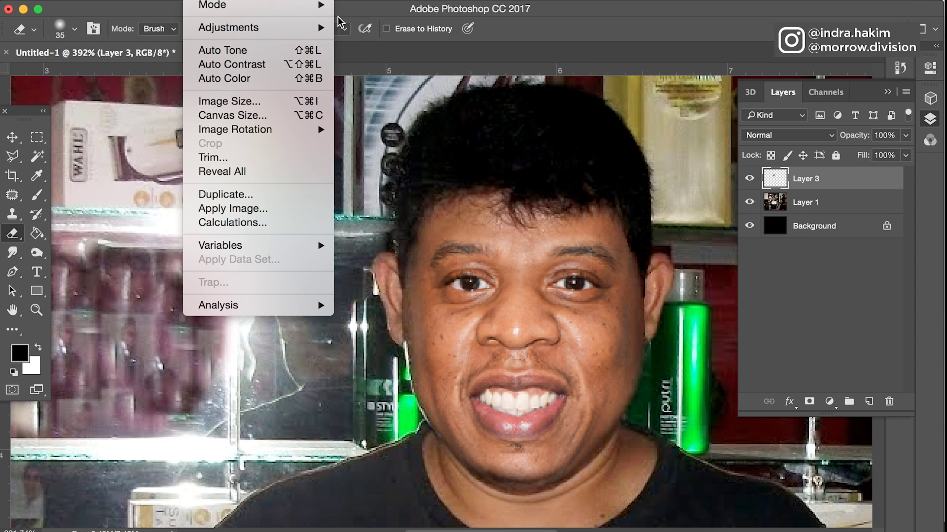
{"action": "mouse_move", "coordinate": [319, 28]}
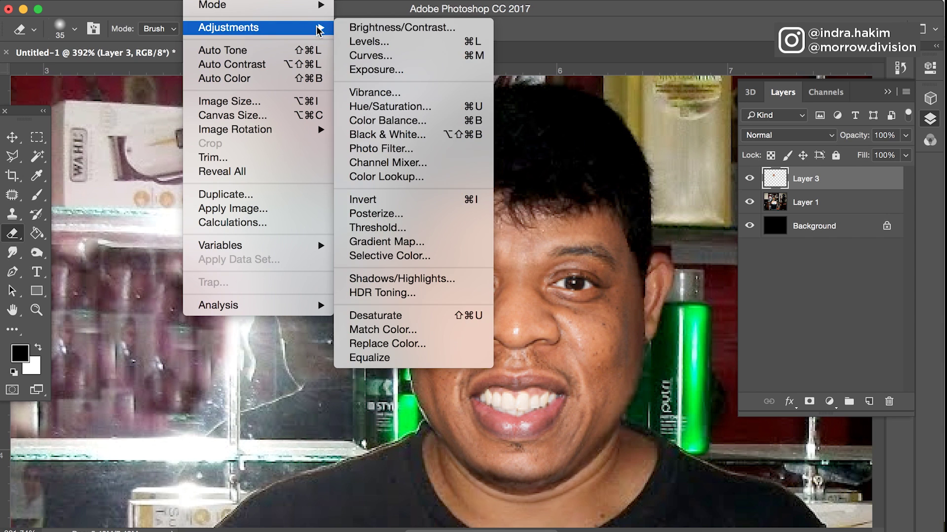
{"action": "left_click", "coordinate": [375, 28]}
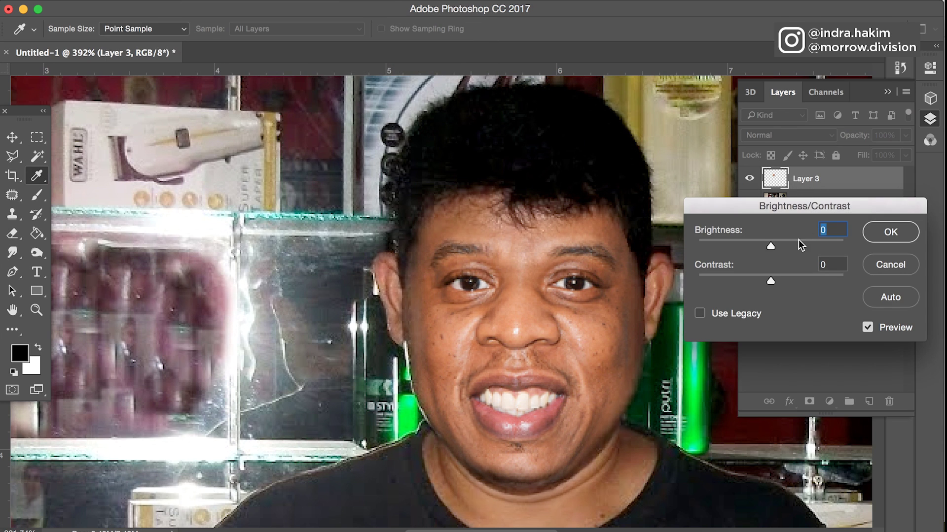
{"action": "left_click_drag", "start_coordinate": [768, 245], "coordinate": [767, 246]}
{"action": "left_click", "coordinate": [886, 232]}
Enlarge the eraser to 45 px, set its opacity to 46%, and softly erase Layer 3 over the cheeks to blend the skin
{"action": "key", "text": "e"}
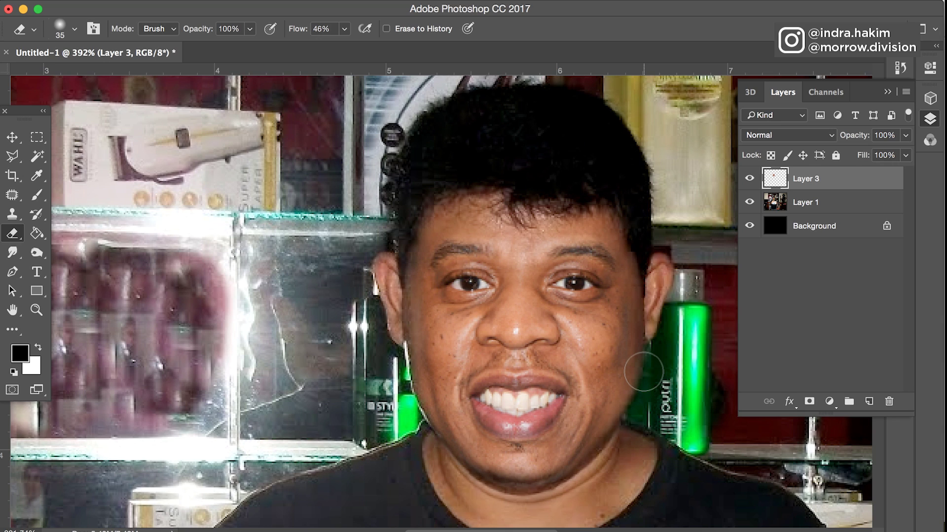
{"action": "key", "text": "bracketright"}
{"action": "left_click", "coordinate": [250, 30]}
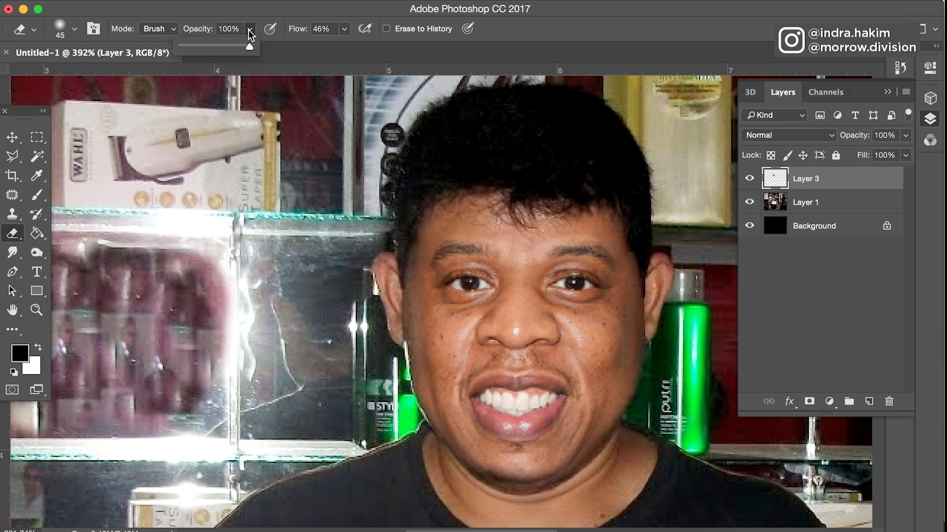
{"action": "left_click", "coordinate": [212, 46]}
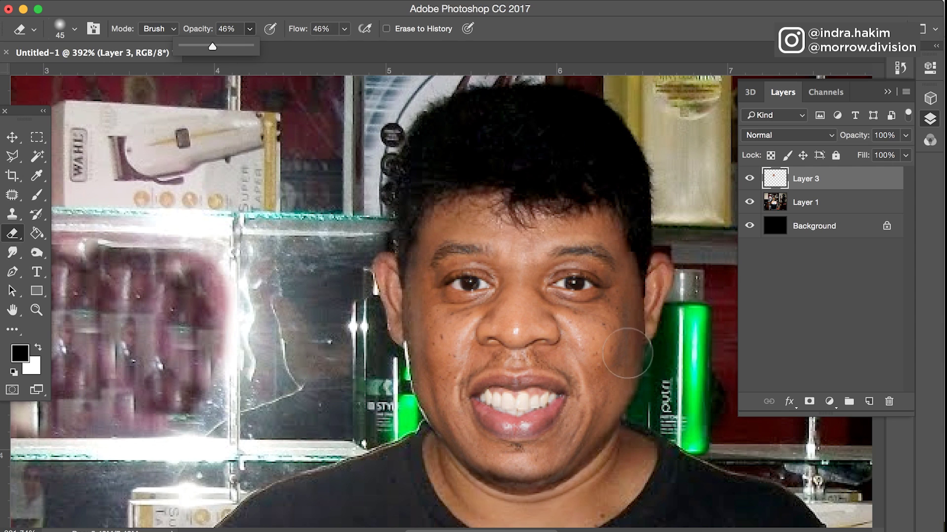
{"action": "left_click", "coordinate": [596, 343]}
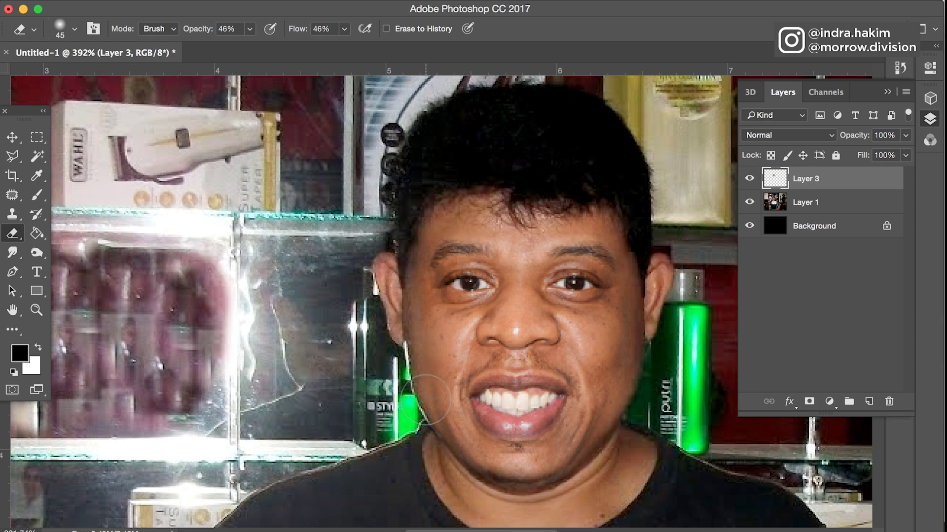
{"action": "scroll", "coordinate": [439, 424], "scroll_direction": "right", "scroll_amount": 5}
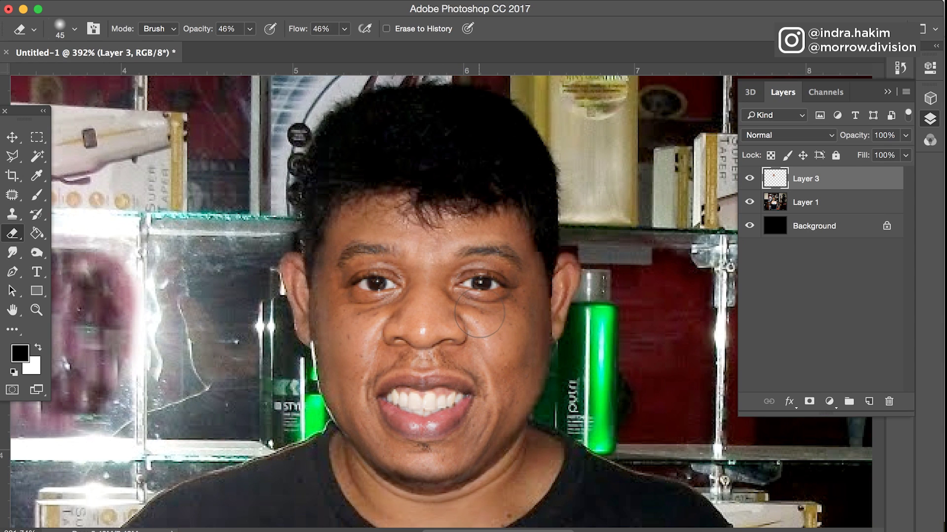
Reduce the eraser to 25 px and touch up Layer 3's edges along the cheeks, jaw and chin
{"action": "scroll", "coordinate": [480, 314], "scroll_direction": "up", "scroll_amount": 5}
{"action": "key", "text": "bracketleft"}
{"action": "key", "text": "bracketleft"}
{"action": "key", "text": "bracketleft"}
{"action": "key", "text": "bracketleft"}
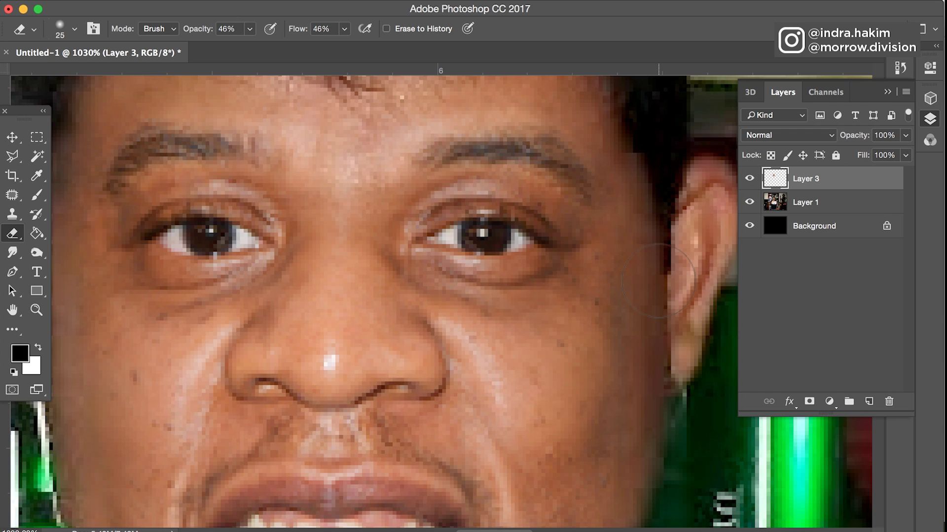
{"action": "scroll", "coordinate": [666, 391], "scroll_direction": "down", "scroll_amount": 5}
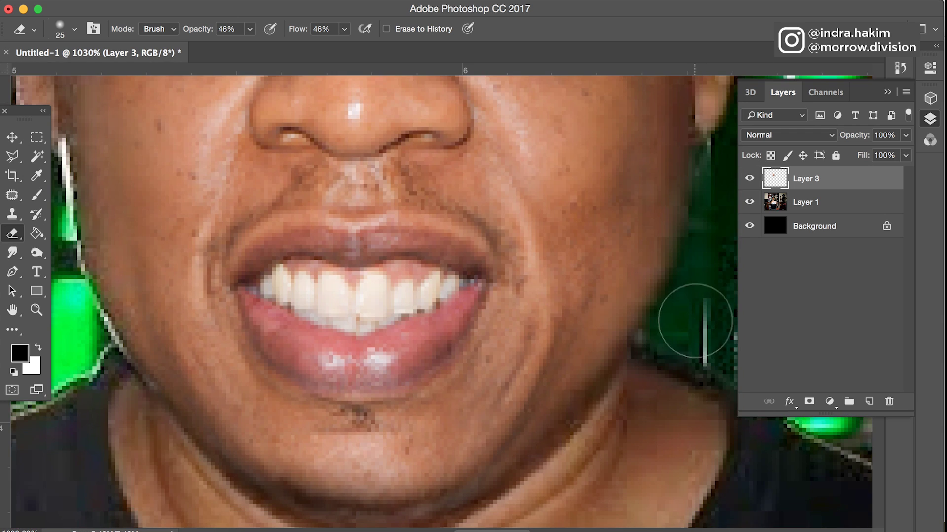
{"action": "scroll", "coordinate": [607, 380], "scroll_direction": "down", "scroll_amount": 1}
{"action": "scroll", "coordinate": [608, 380], "scroll_direction": "left", "scroll_amount": 2}
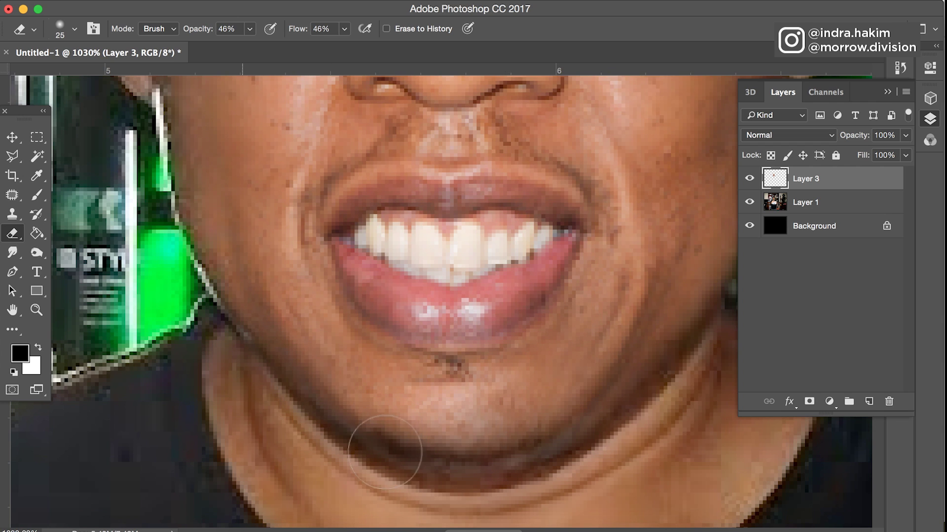
{"action": "scroll", "coordinate": [196, 264], "scroll_direction": "up", "scroll_amount": 1}
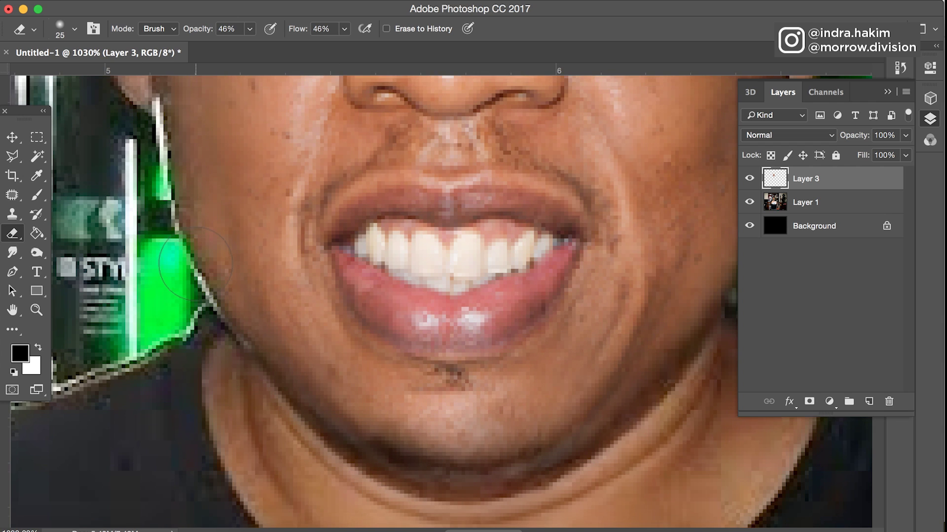
{"action": "scroll", "coordinate": [195, 263], "scroll_direction": "up", "scroll_amount": 3}
{"action": "scroll", "coordinate": [195, 264], "scroll_direction": "left", "scroll_amount": 1}
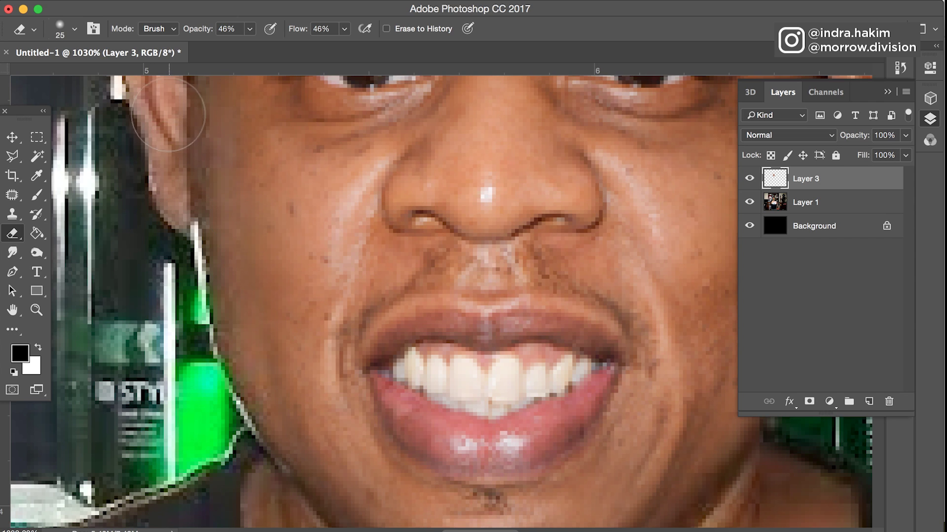
{"action": "scroll", "coordinate": [168, 115], "scroll_direction": "up", "scroll_amount": 4}
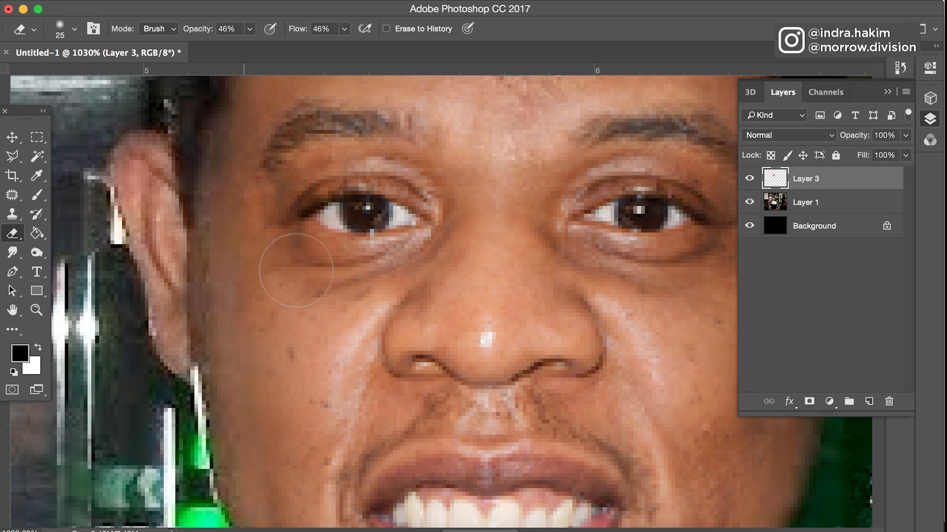
{"action": "scroll", "coordinate": [243, 135], "scroll_direction": "down", "scroll_amount": 5}
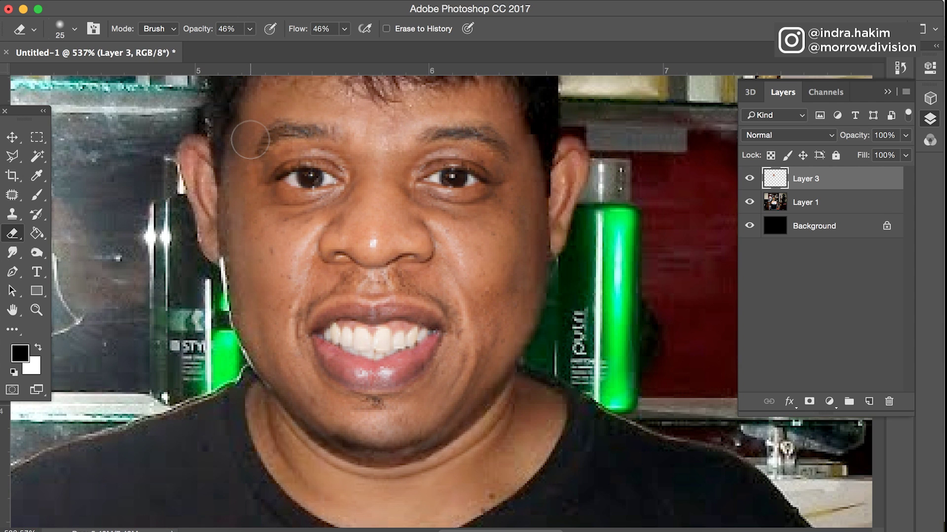
Apply Color Balance to Layer 1, shifting the Shadows +7 toward red
{"action": "left_click", "coordinate": [12, 137]}
{"action": "left_click", "coordinate": [801, 202]}
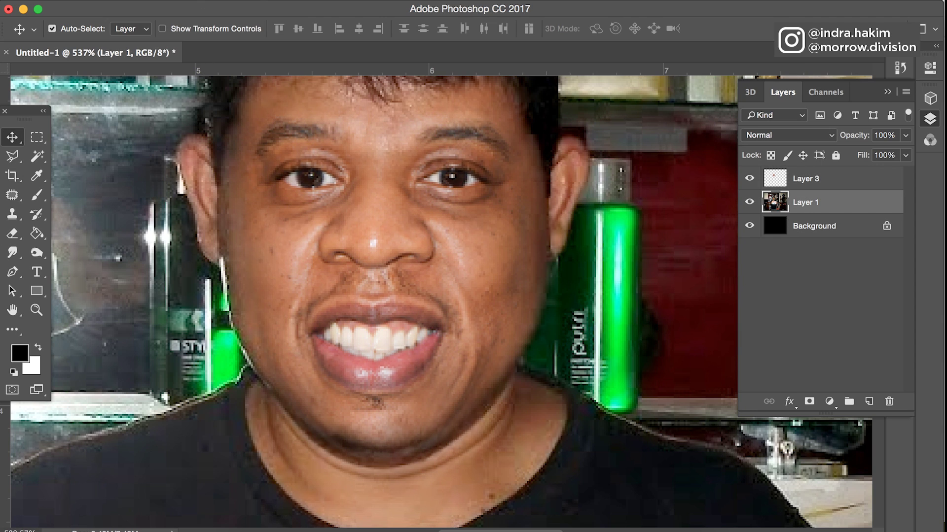
{"action": "left_click", "coordinate": [204, 0]}
{"action": "mouse_move", "coordinate": [247, 31]}
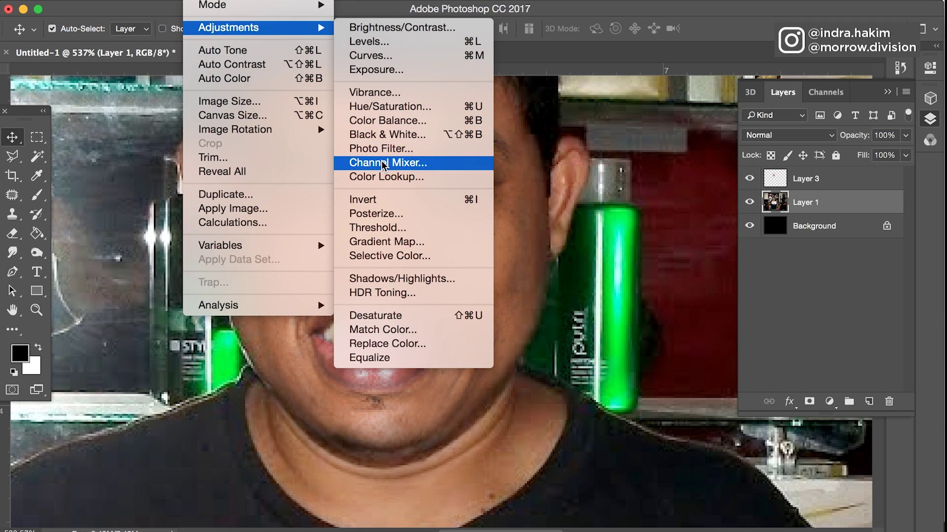
{"action": "left_click", "coordinate": [400, 132]}
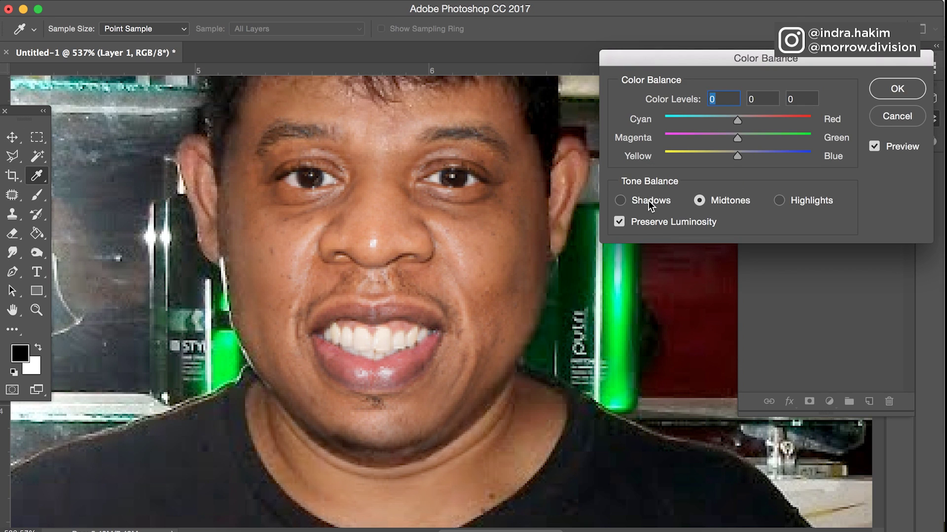
{"action": "left_click", "coordinate": [649, 201]}
{"action": "left_click_drag", "start_coordinate": [744, 116], "coordinate": [746, 116]}
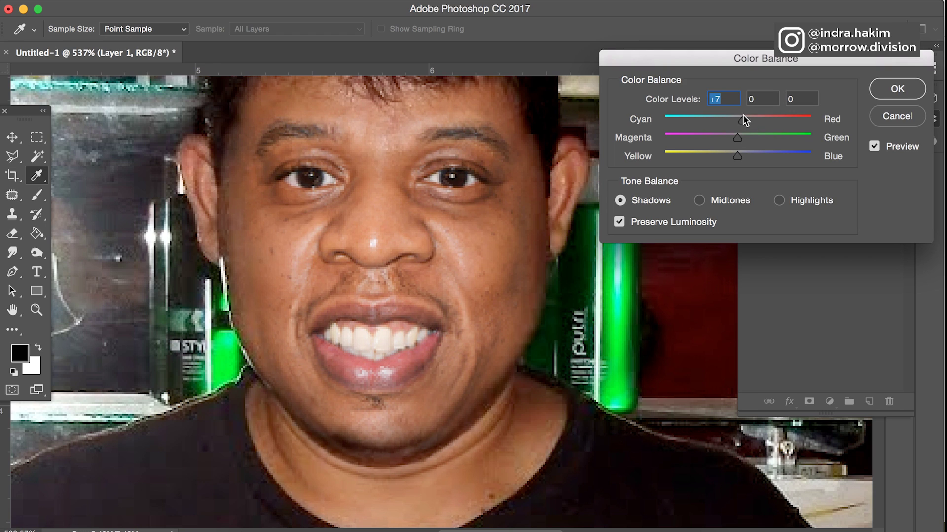
{"action": "left_click", "coordinate": [895, 92]}
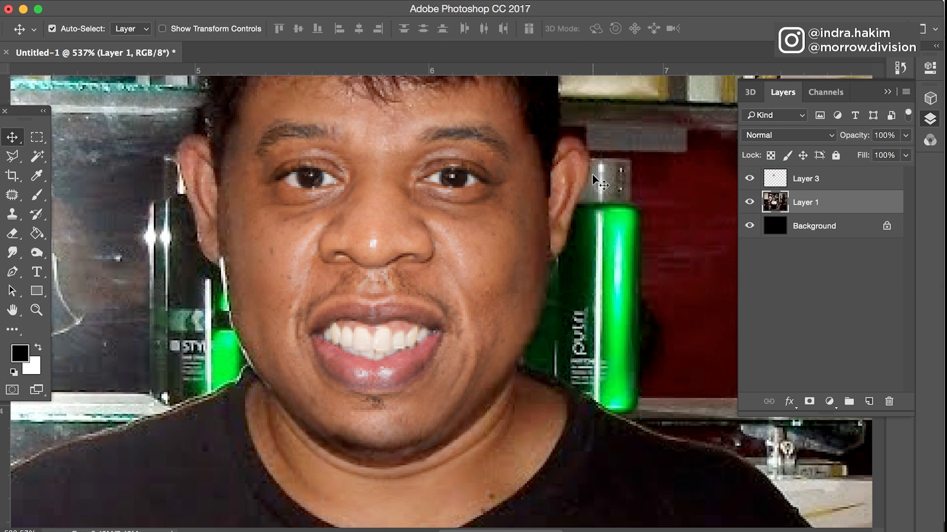
Apply Selective Color to Layer 3, setting the black amount in the Whites to +2%
{"action": "left_click", "coordinate": [393, 207]}
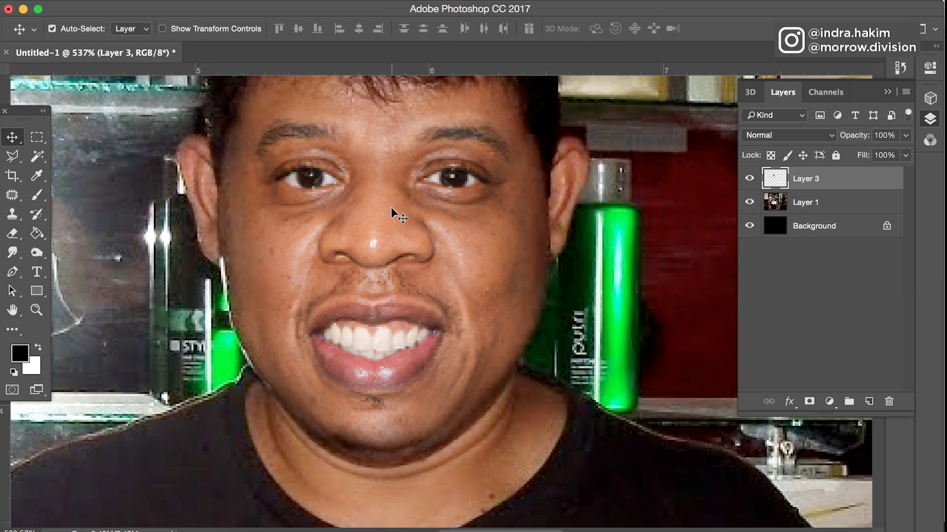
{"action": "left_click", "coordinate": [220, 1]}
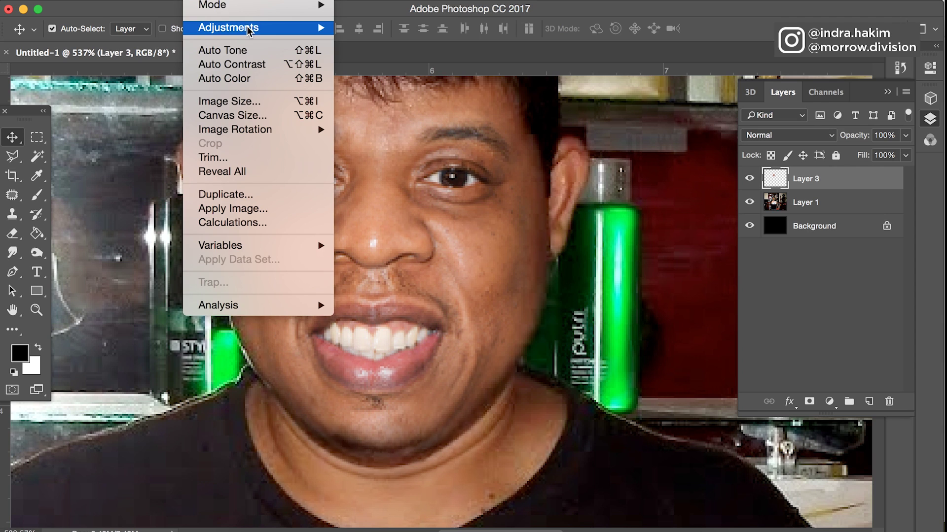
{"action": "mouse_move", "coordinate": [249, 28]}
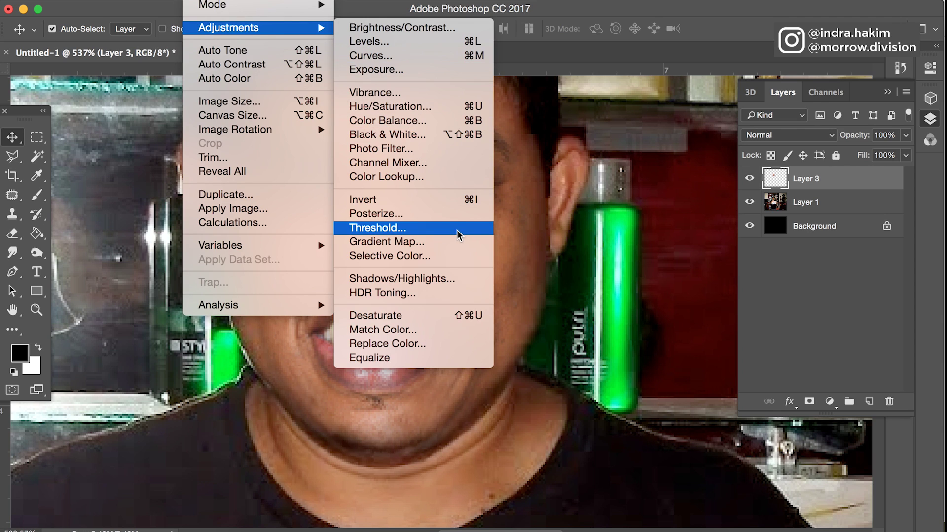
{"action": "left_click", "coordinate": [440, 249]}
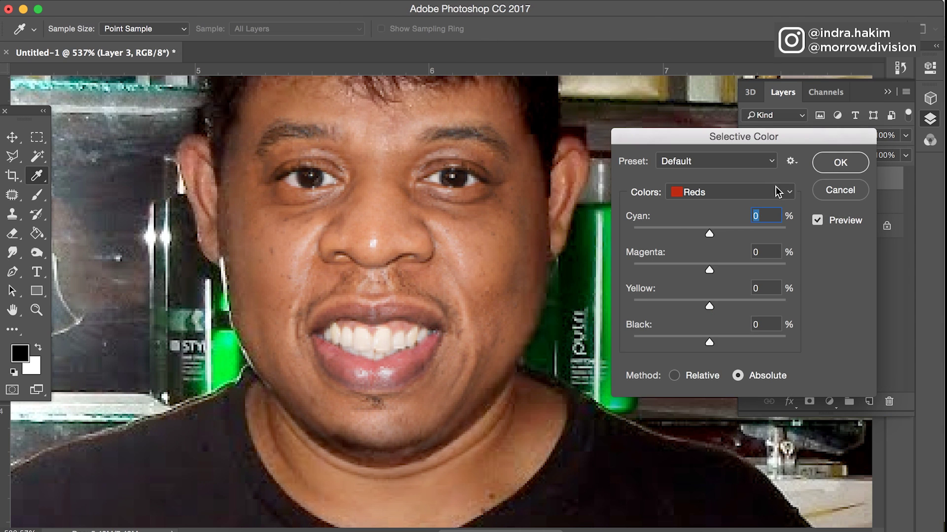
{"action": "left_click", "coordinate": [785, 192]}
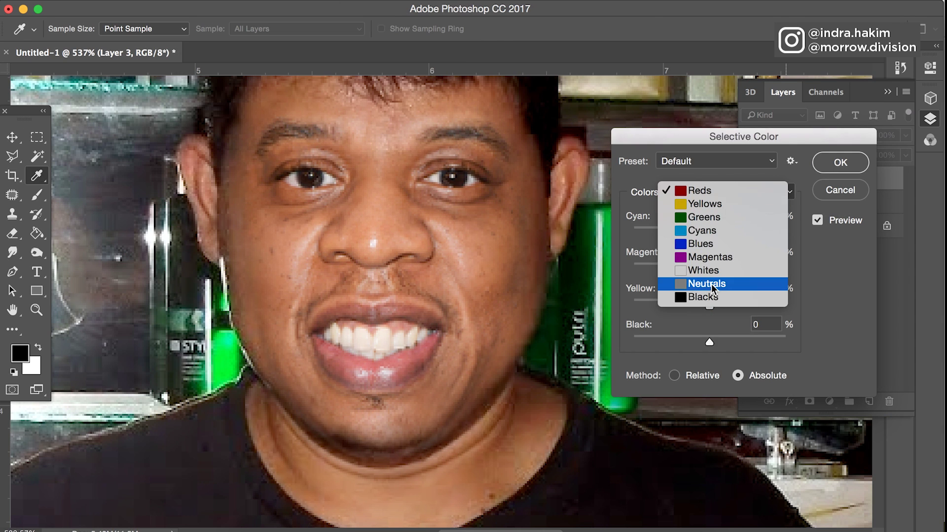
{"action": "left_click", "coordinate": [716, 270]}
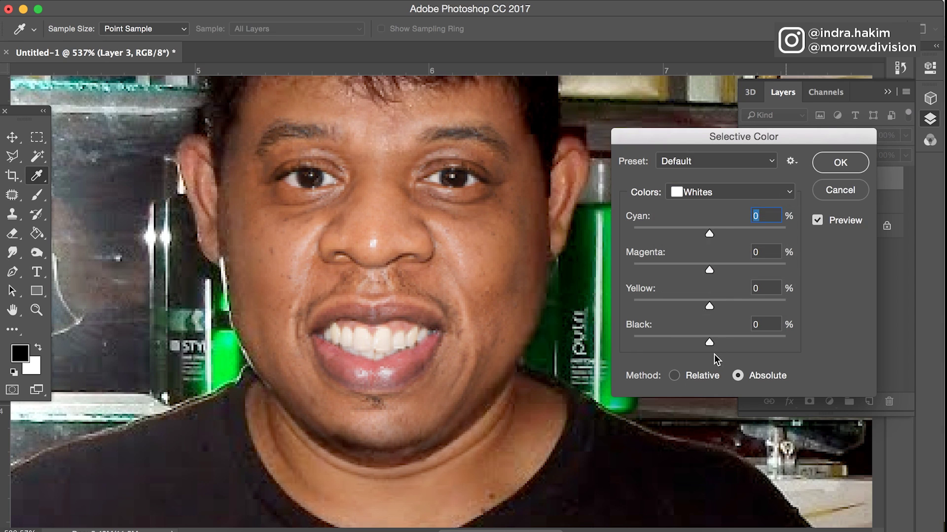
{"action": "left_click_drag", "start_coordinate": [705, 345], "coordinate": [715, 339]}
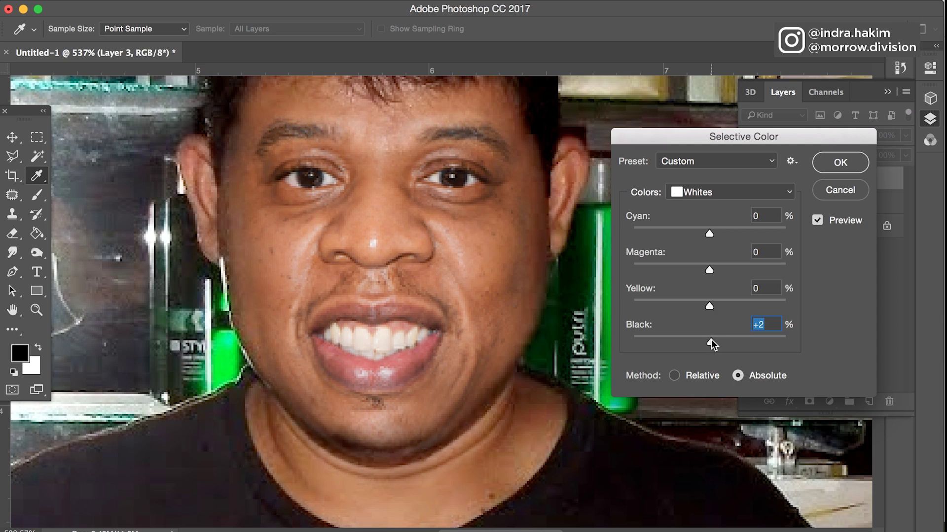
{"action": "mouse_move", "coordinate": [711, 306]}
{"action": "left_mouse_down"}
{"action": "mouse_move", "coordinate": [703, 304]}
{"action": "mouse_move", "coordinate": [721, 304]}
{"action": "mouse_move", "coordinate": [691, 303]}
{"action": "mouse_move", "coordinate": [718, 303]}
{"action": "mouse_move", "coordinate": [707, 303]}
{"action": "left_mouse_up"}
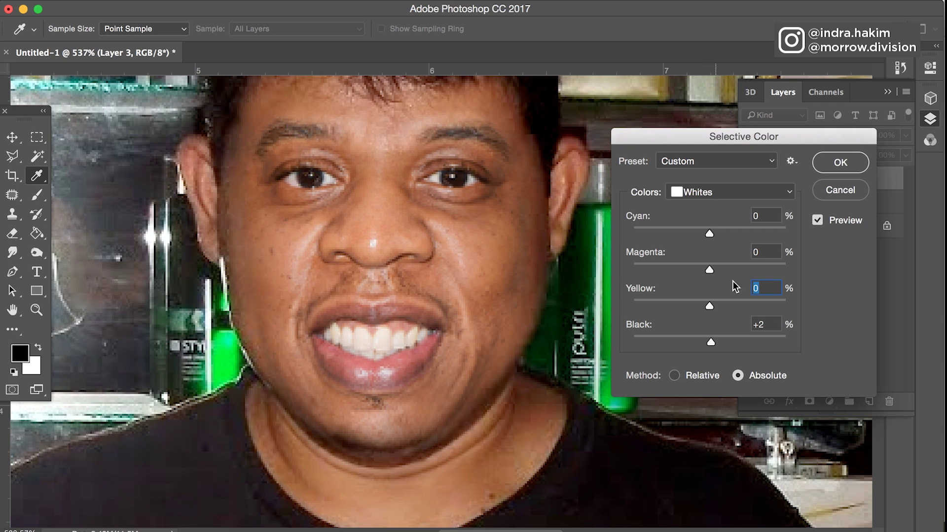
{"action": "left_click", "coordinate": [838, 161]}
{"action": "key", "text": "v"}
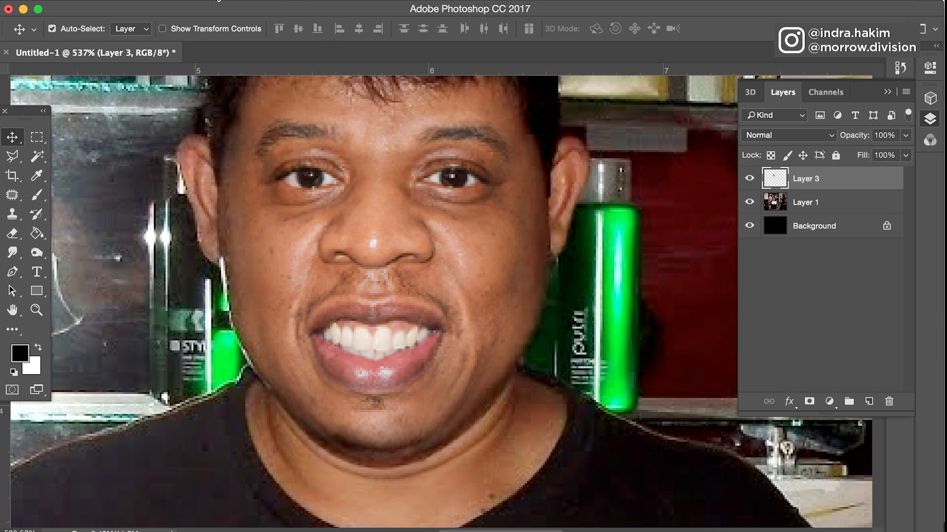
Darken Layer 3's highlights with Levels by setting the white output level to 243
{"action": "left_click", "coordinate": [217, 0]}
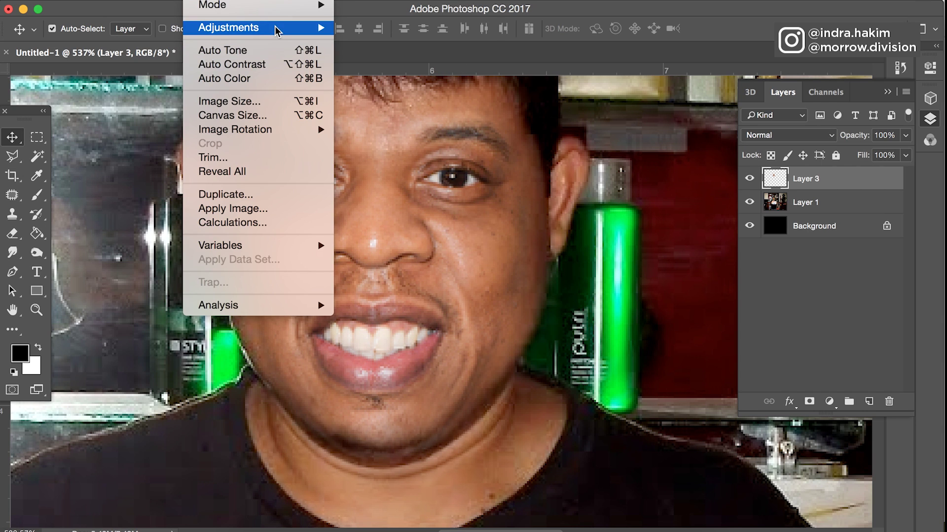
{"action": "mouse_move", "coordinate": [279, 28]}
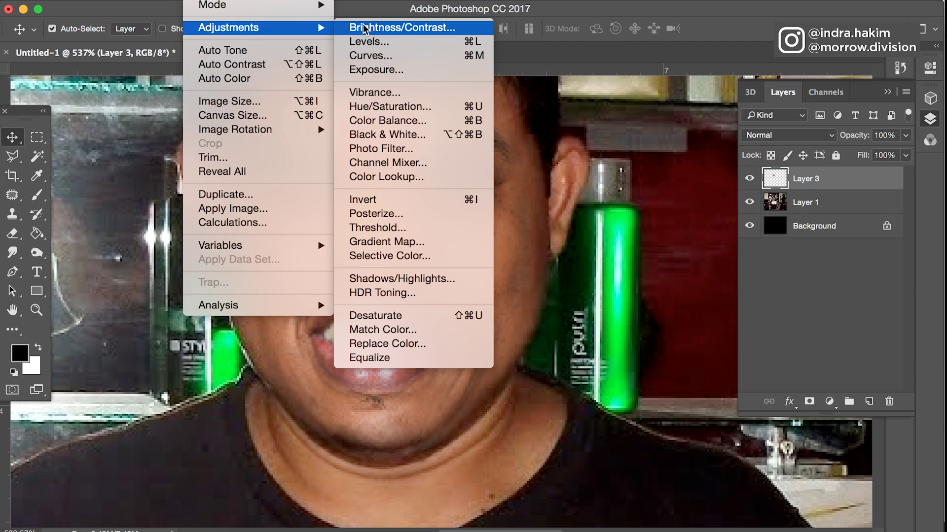
{"action": "left_click", "coordinate": [368, 40]}
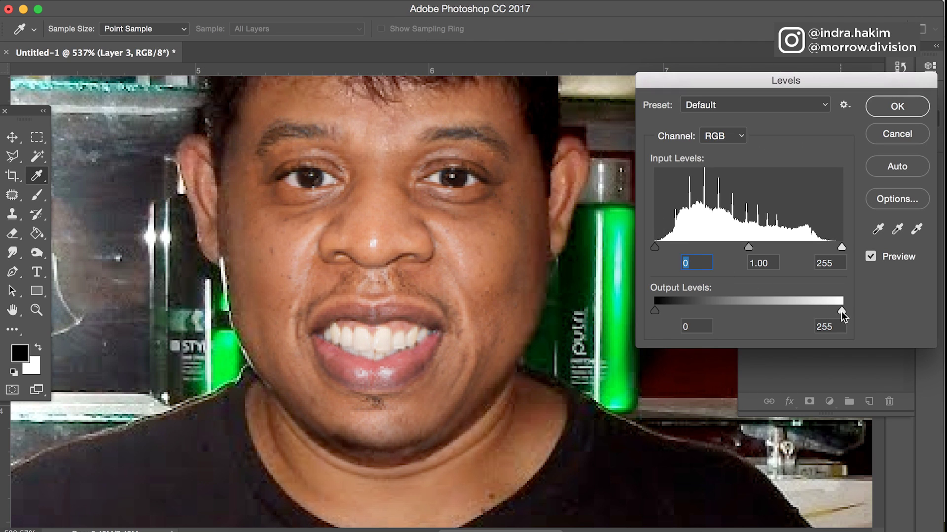
{"action": "left_click_drag", "start_coordinate": [836, 312], "coordinate": [835, 311]}
{"action": "left_click_drag", "start_coordinate": [832, 312], "coordinate": [833, 312]}
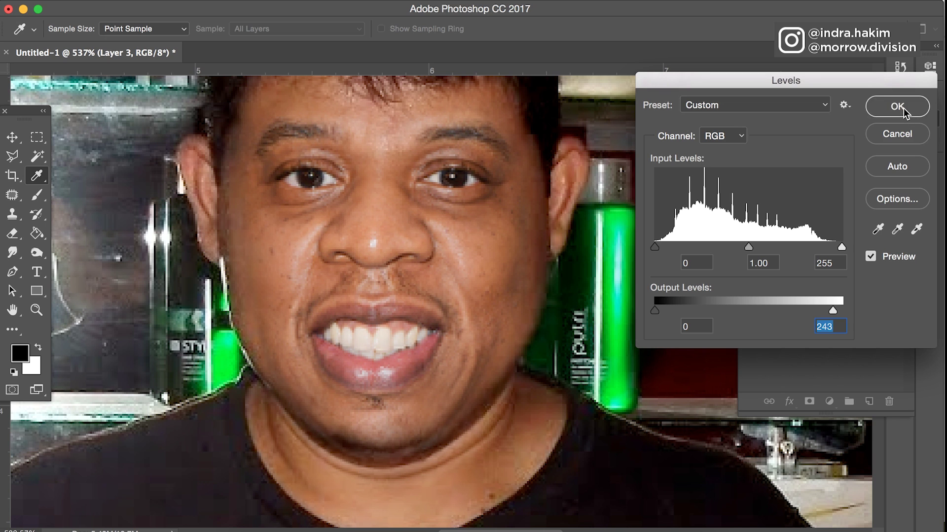
{"action": "left_click", "coordinate": [903, 108]}
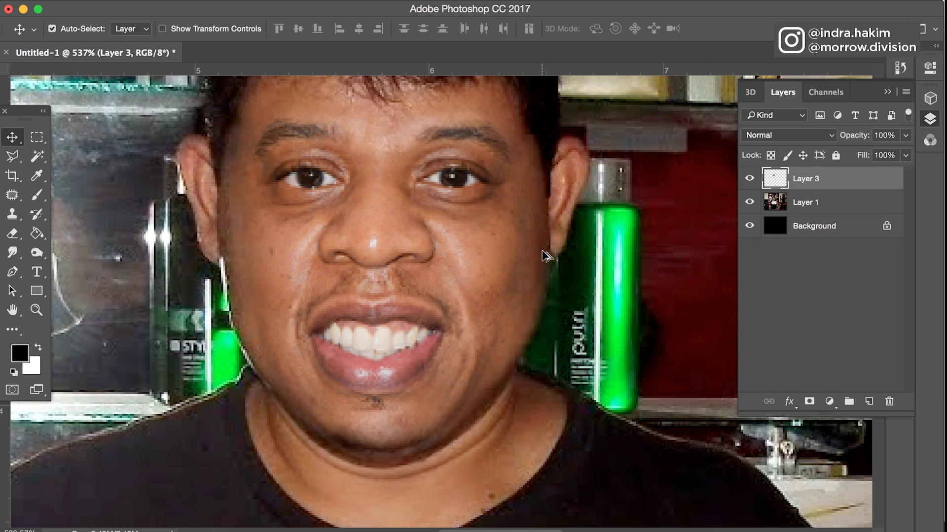
Check the whole composite and flatten the image into a single layer
{"action": "scroll", "coordinate": [542, 250], "scroll_direction": "down", "scroll_amount": 3}
{"action": "scroll", "coordinate": [542, 250], "scroll_direction": "down", "scroll_amount": 5}
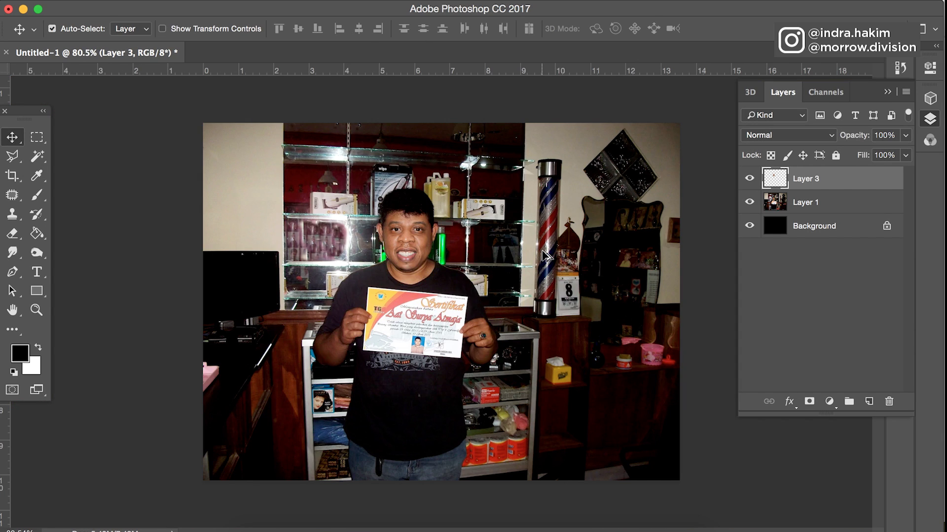
{"action": "scroll", "coordinate": [480, 276], "scroll_direction": "up", "scroll_amount": 2}
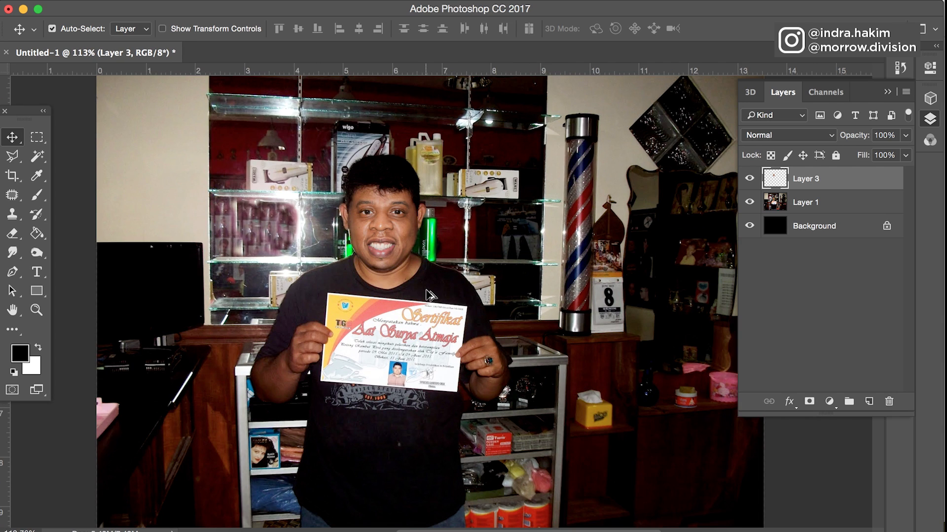
{"action": "scroll", "coordinate": [428, 295], "scroll_direction": "left", "scroll_amount": 3}
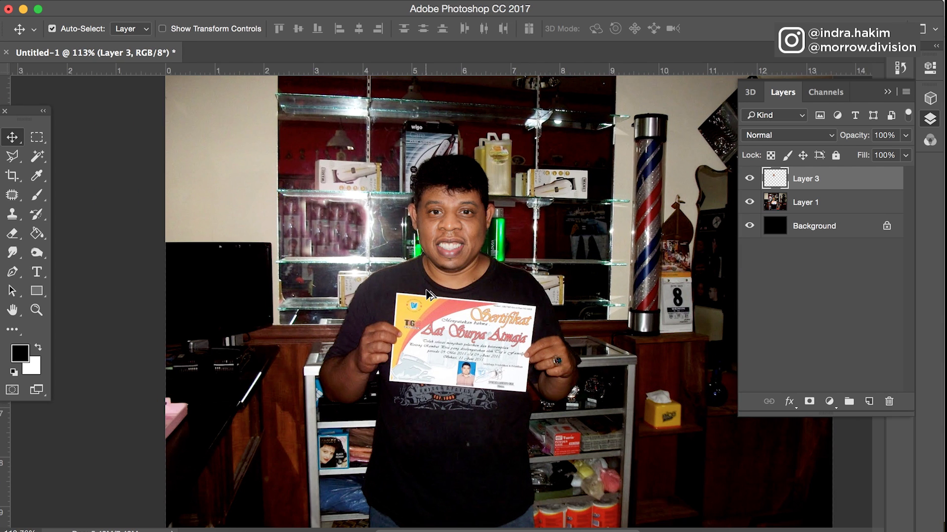
{"action": "scroll", "coordinate": [428, 294], "scroll_direction": "down", "scroll_amount": 1}
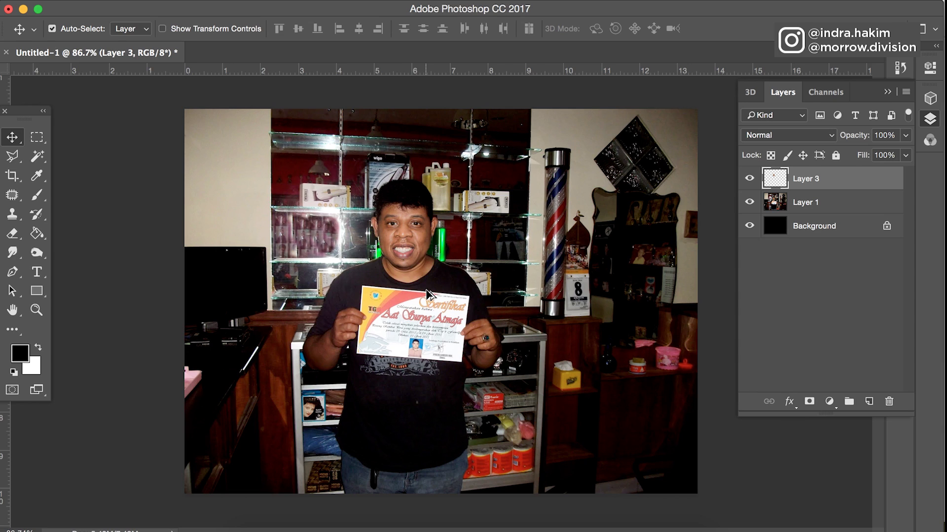
{"action": "left_click", "coordinate": [907, 93]}
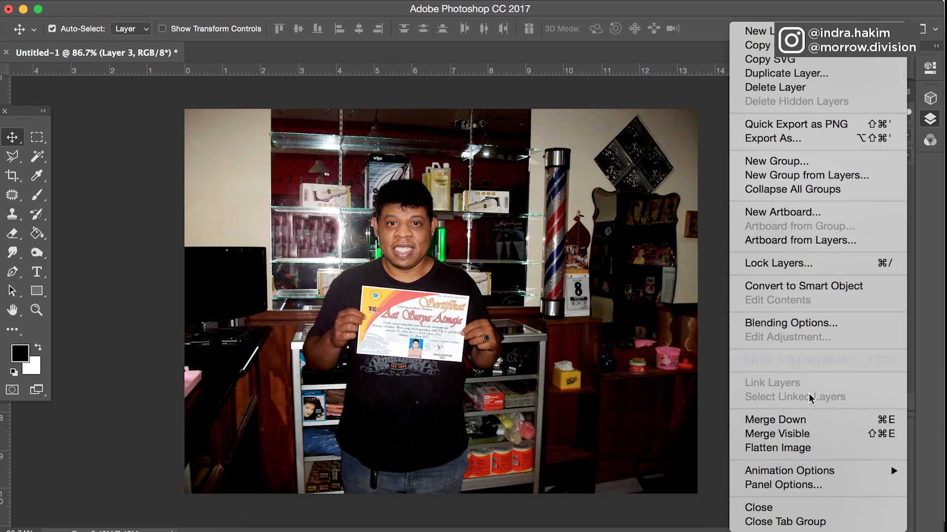
{"action": "left_click", "coordinate": [802, 452]}
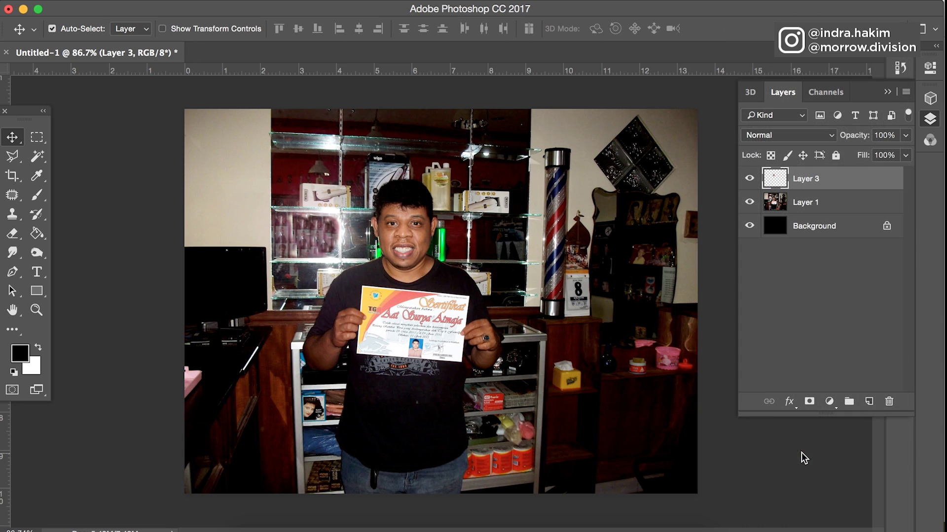
Set up the Crop tool with a 1:1 (Square) ratio for the flattened image
{"action": "left_click", "coordinate": [12, 176]}
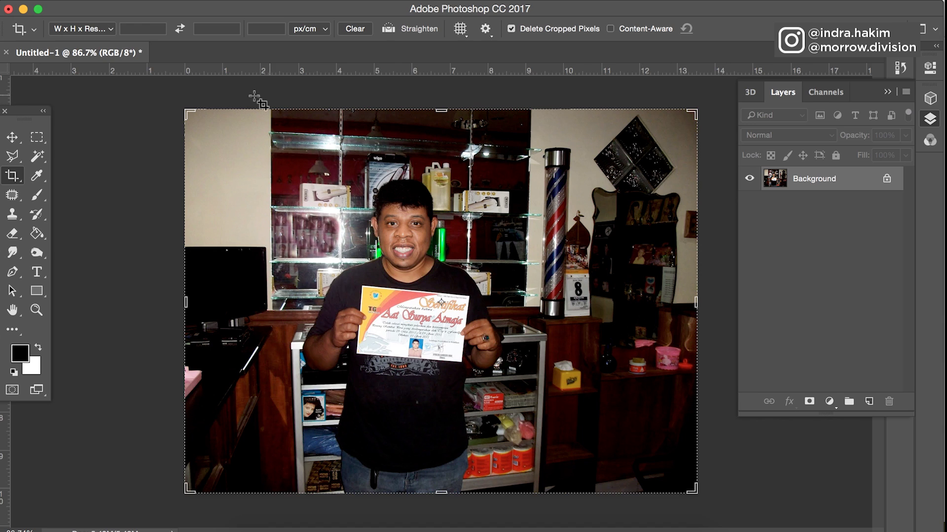
{"action": "left_click", "coordinate": [92, 29]}
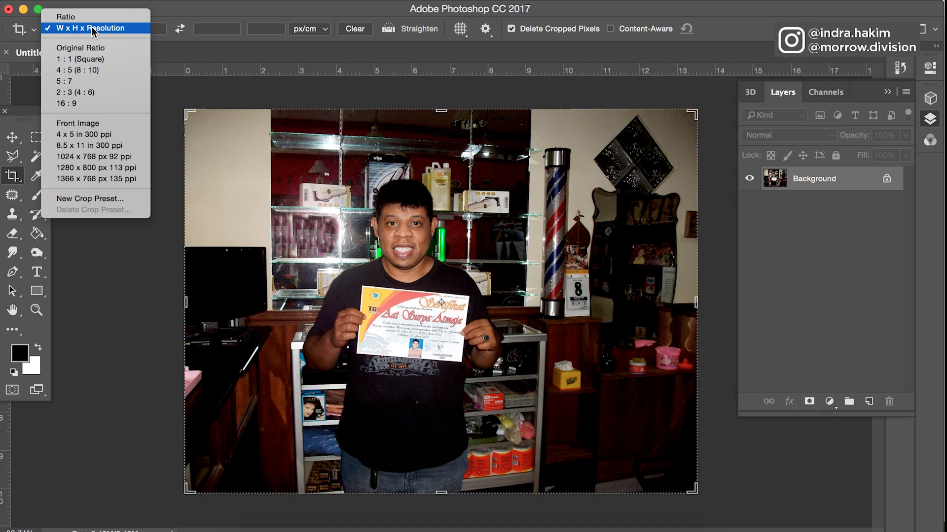
{"action": "left_click", "coordinate": [92, 59]}
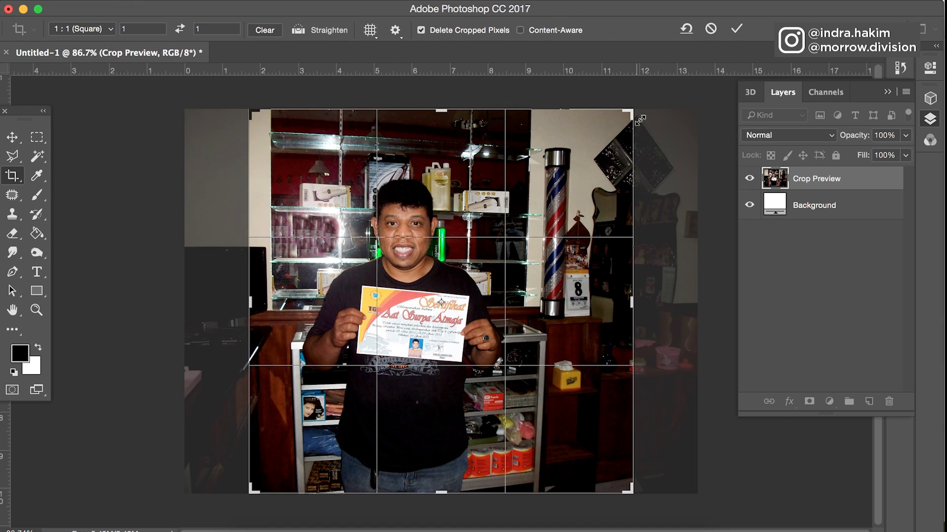
Try a tighter square crop around the man with the certificate, and undo it
{"action": "left_click_drag", "start_coordinate": [629, 118], "coordinate": [601, 137]}
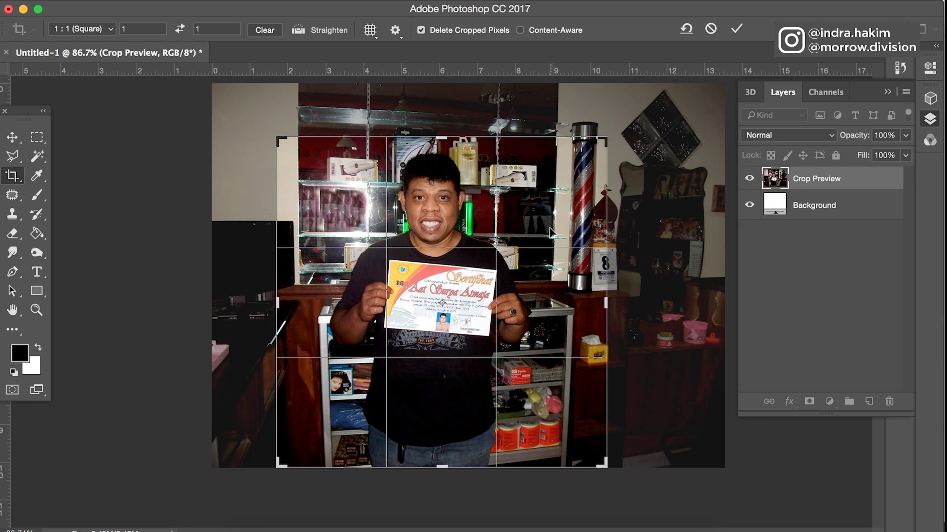
{"action": "key", "text": "Return"}
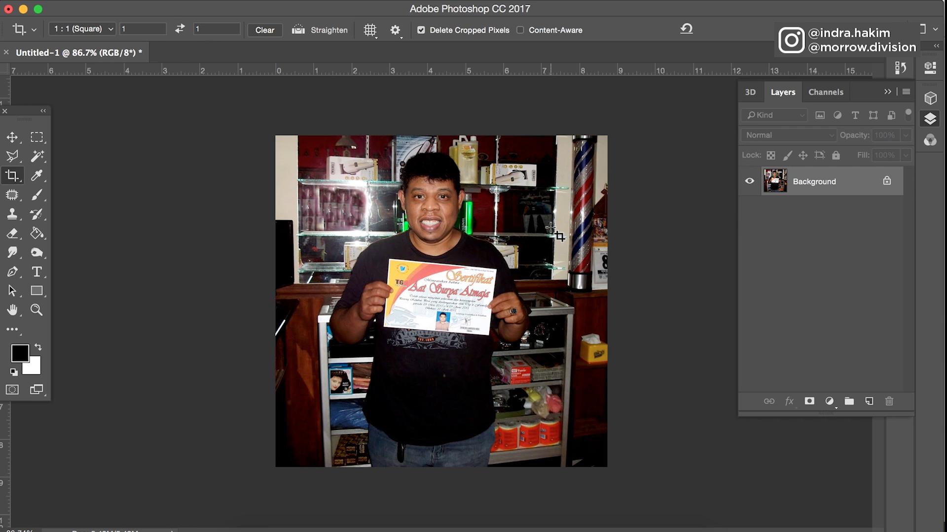
{"action": "key", "text": "super"}
{"action": "key", "text": "super+z"}
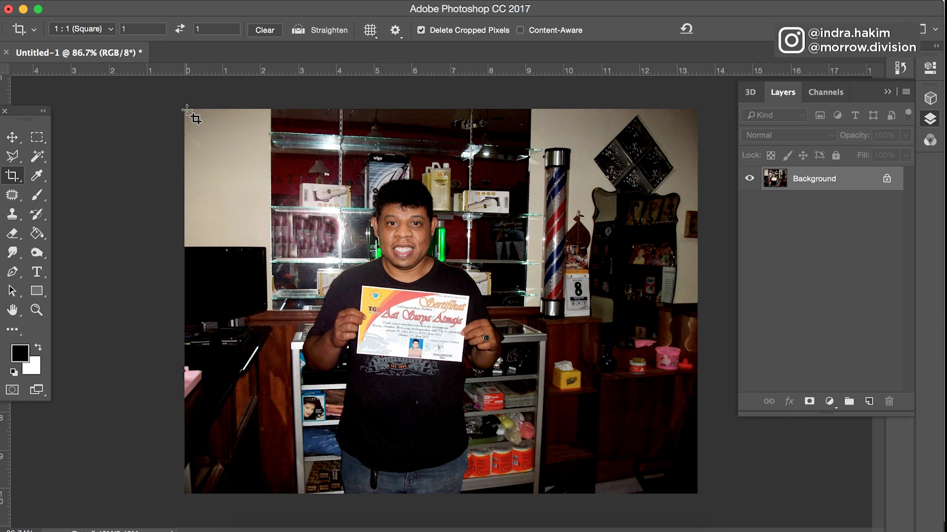
Crop the image to a 1:1 square framing the man, trimming the wall decoration and dark cabinet beyond the barber pole
{"action": "left_click_drag", "start_coordinate": [187, 109], "coordinate": [567, 493]}
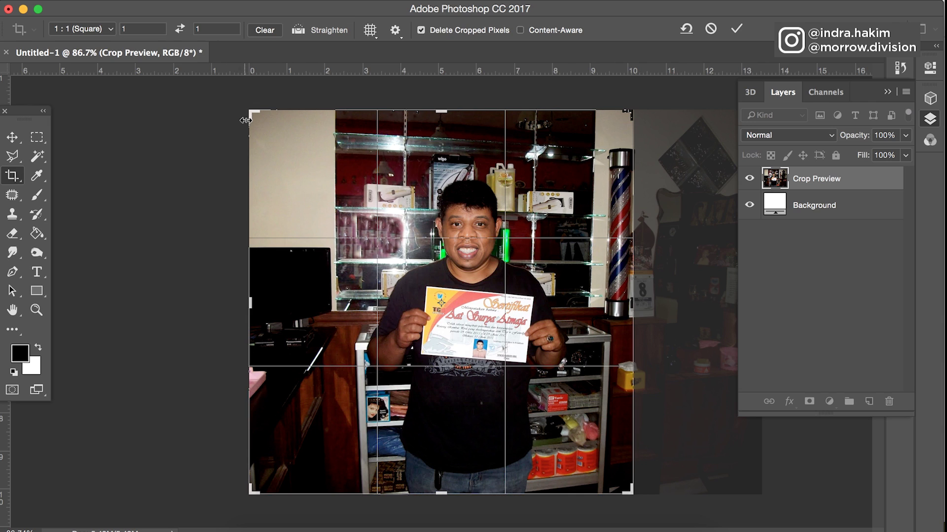
{"action": "left_click_drag", "start_coordinate": [250, 115], "coordinate": [279, 128]}
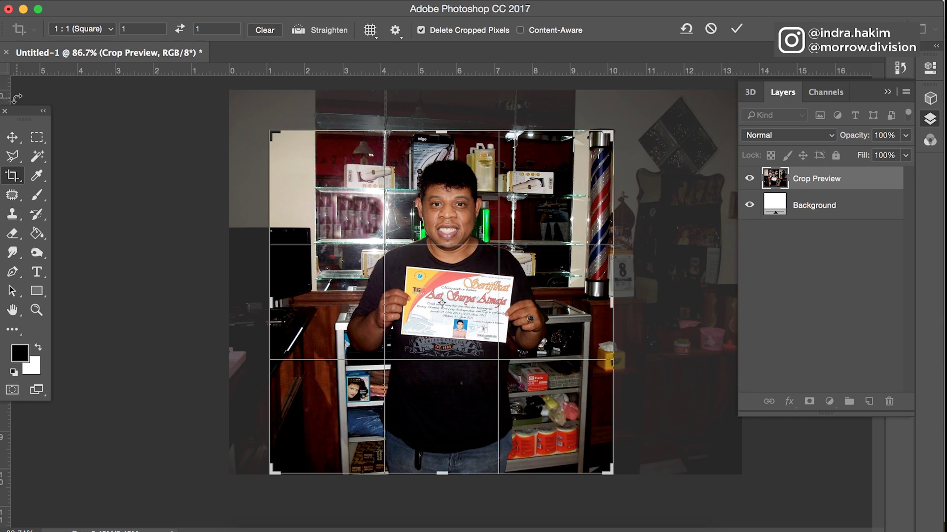
{"action": "left_click", "coordinate": [12, 156]}
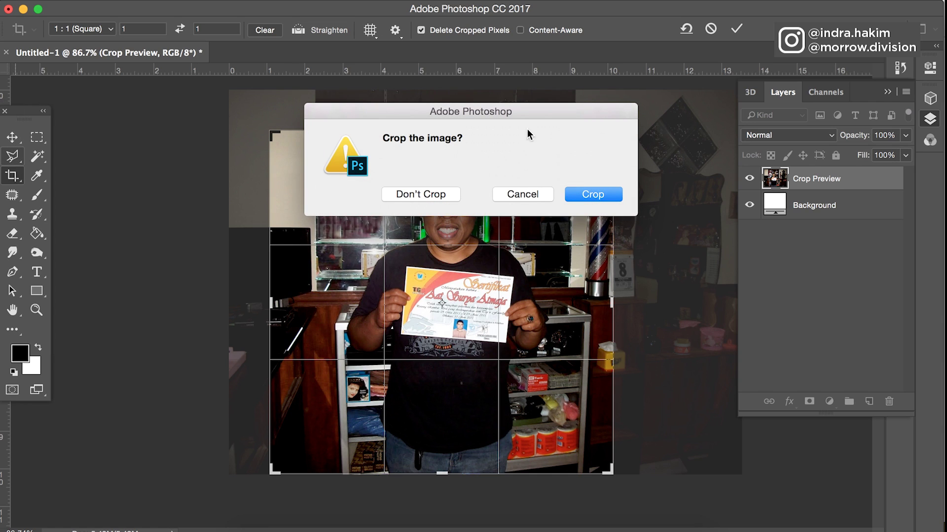
{"action": "left_click", "coordinate": [602, 192]}
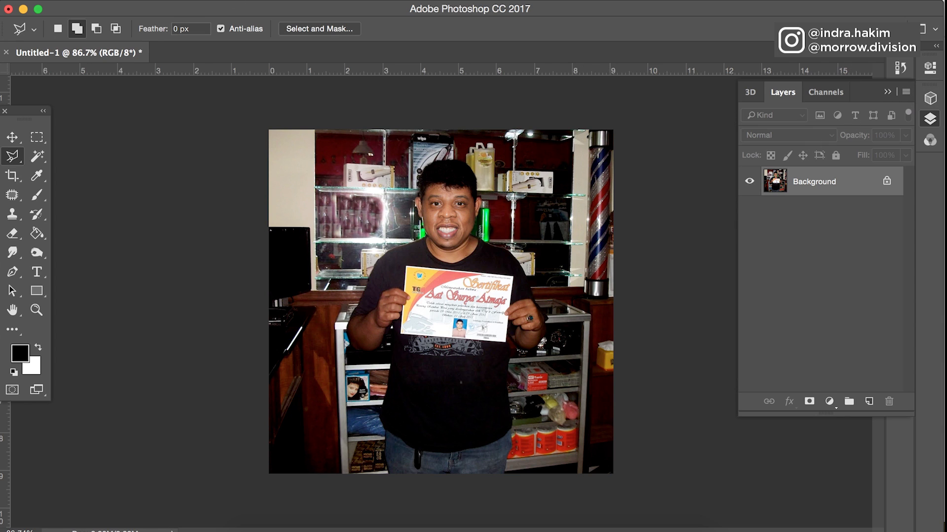
Apply Auto Tone and Auto Color to the cropped image
{"action": "left_click", "coordinate": [210, 1]}
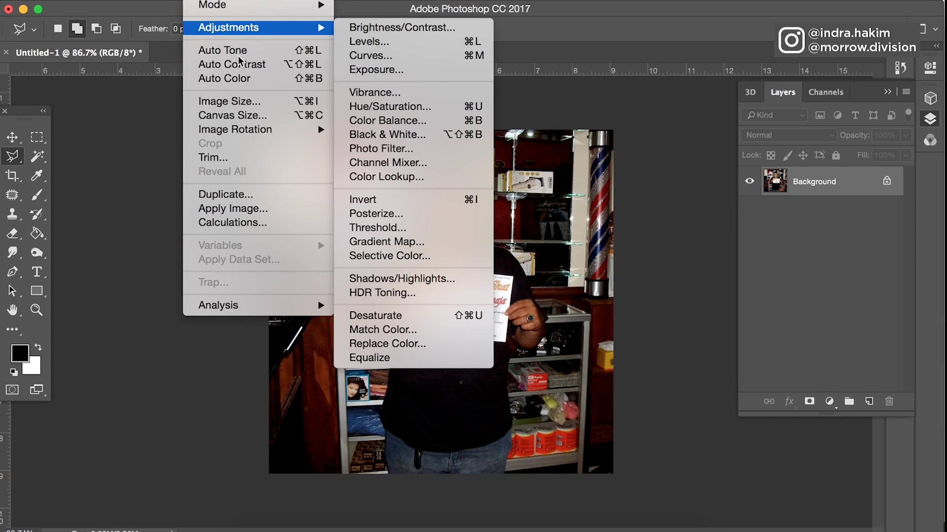
{"action": "left_click", "coordinate": [238, 51]}
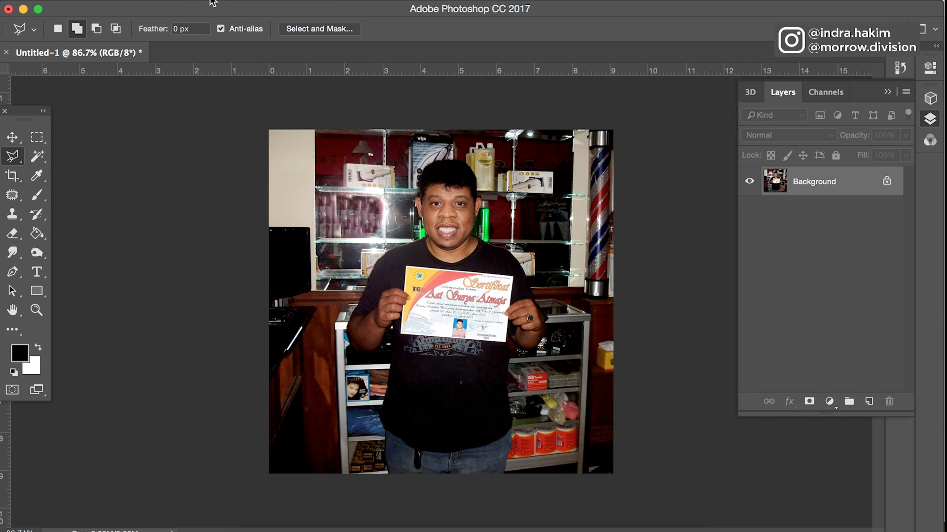
{"action": "left_click", "coordinate": [212, 2]}
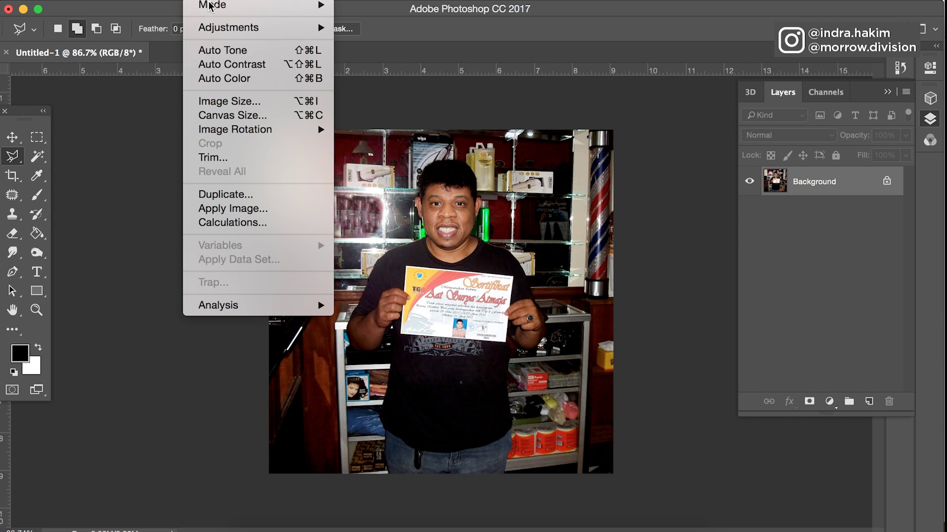
{"action": "left_click", "coordinate": [242, 78]}
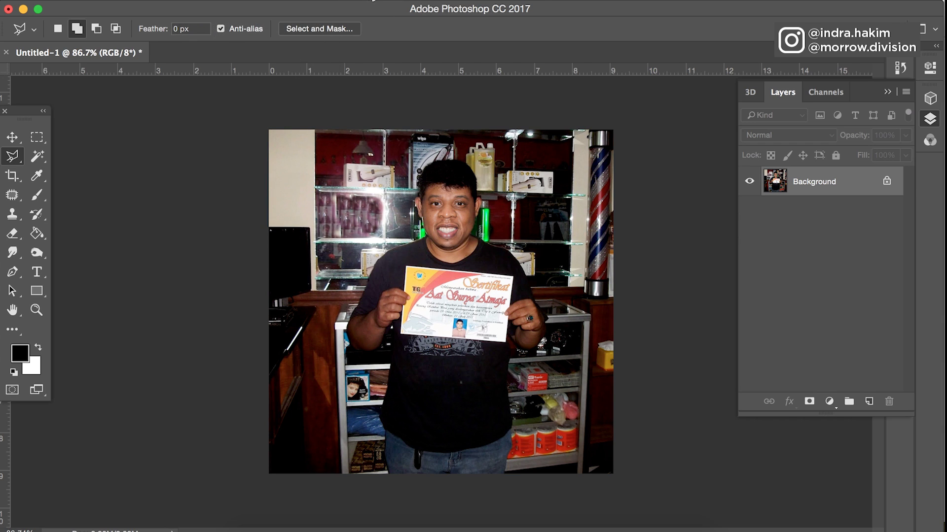
Apply the Camera Raw Filter to the image with the white balance set to Auto
{"action": "left_click", "coordinate": [373, 1]}
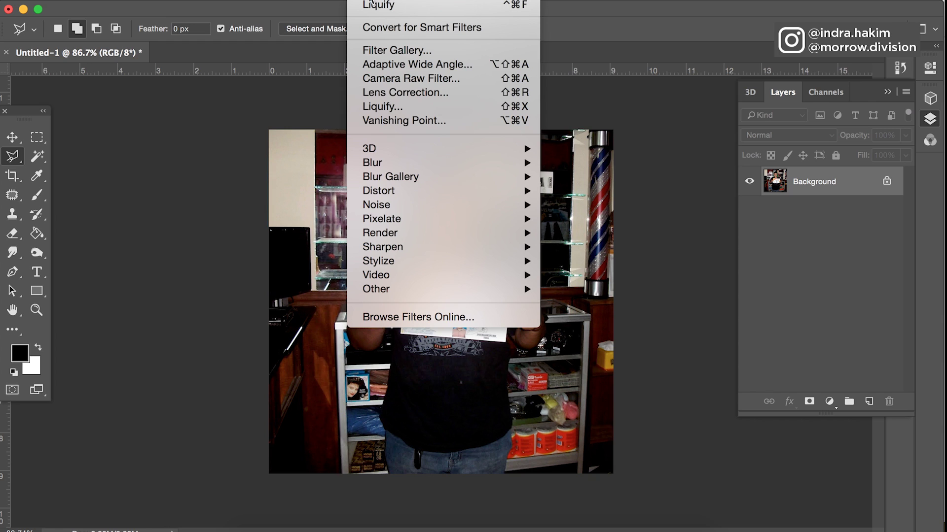
{"action": "left_click", "coordinate": [401, 81]}
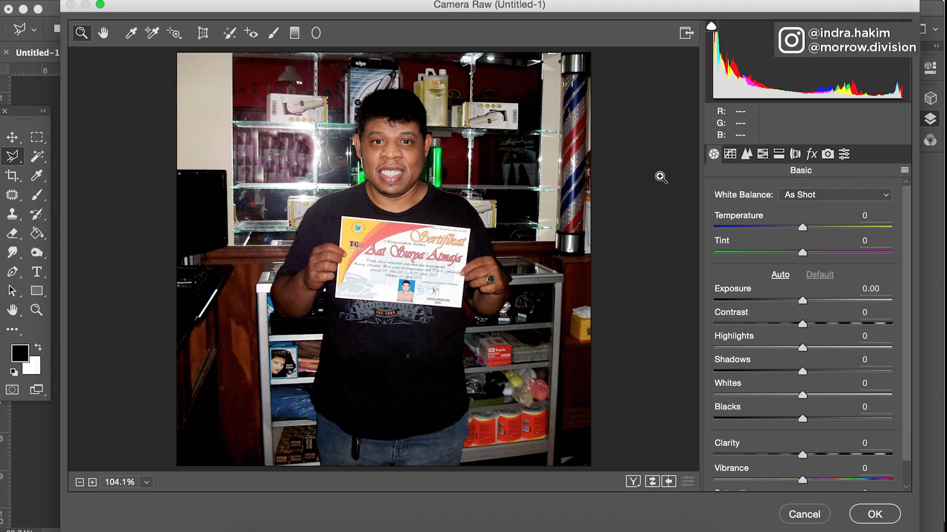
{"action": "left_click", "coordinate": [818, 197]}
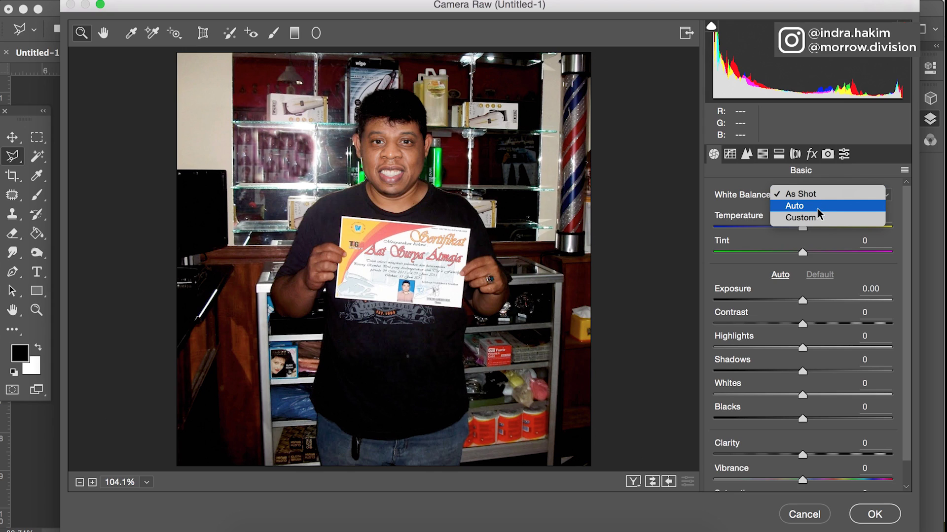
{"action": "left_click", "coordinate": [816, 207]}
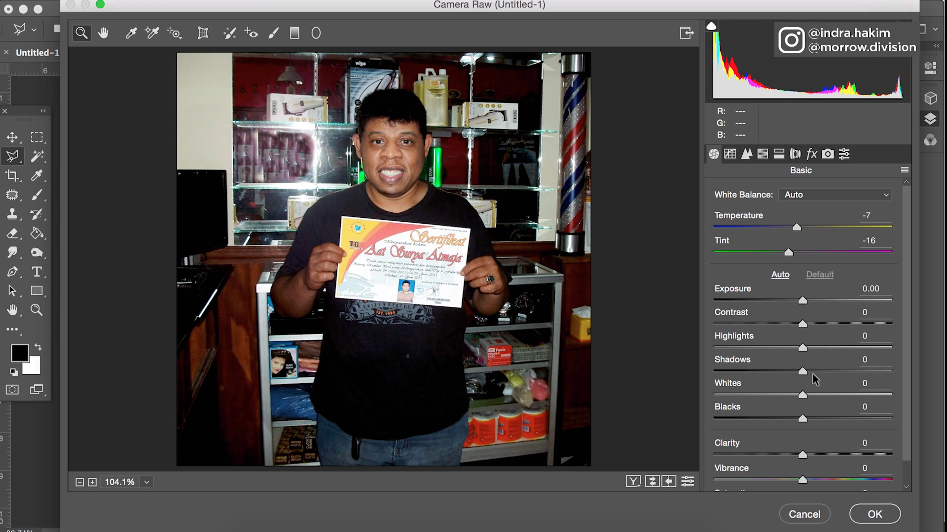
{"action": "left_click", "coordinate": [876, 513]}
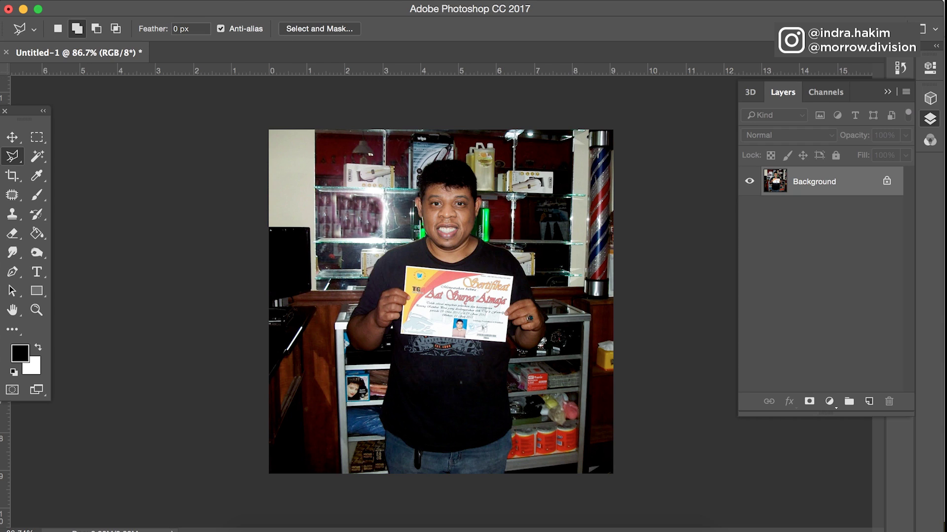
Darken the image's midtones with Levels by setting the RGB midtone input to 0.92
{"action": "left_click", "coordinate": [202, 1]}
{"action": "mouse_move", "coordinate": [225, 28]}
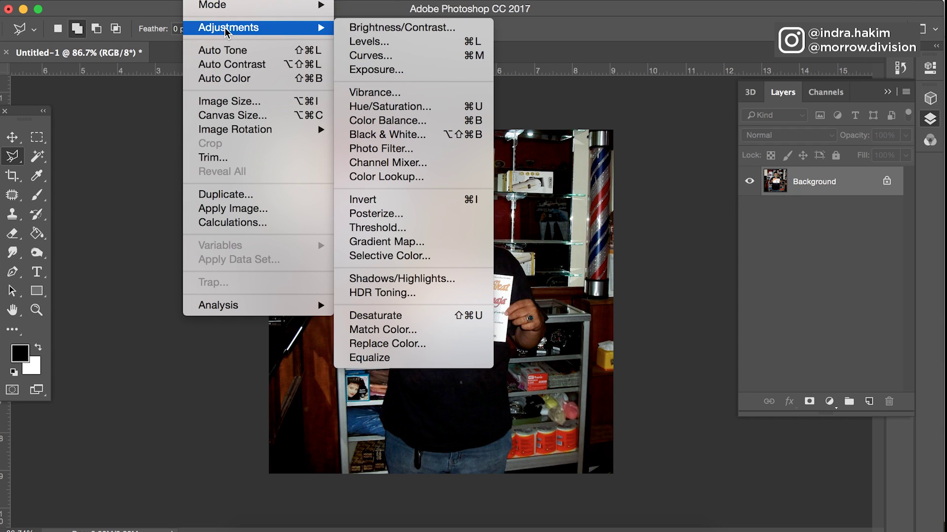
{"action": "left_click", "coordinate": [372, 41]}
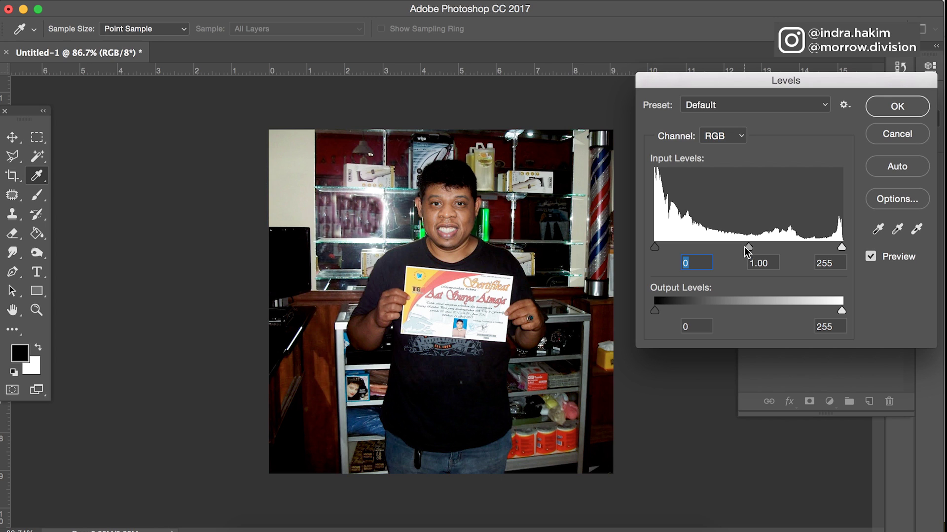
{"action": "mouse_move", "coordinate": [747, 244]}
{"action": "left_mouse_down"}
{"action": "mouse_move", "coordinate": [738, 244]}
{"action": "mouse_move", "coordinate": [748, 243]}
{"action": "left_mouse_up"}
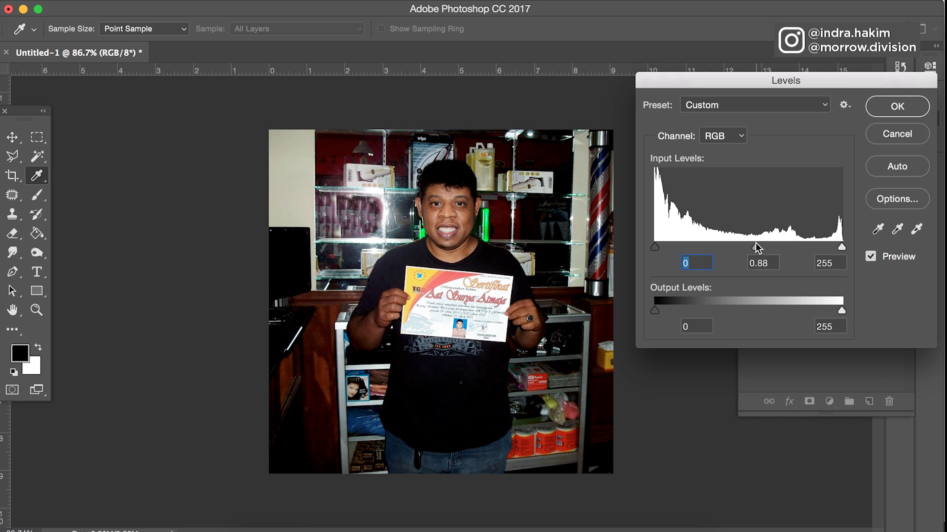
{"action": "left_click_drag", "start_coordinate": [757, 247], "coordinate": [753, 242]}
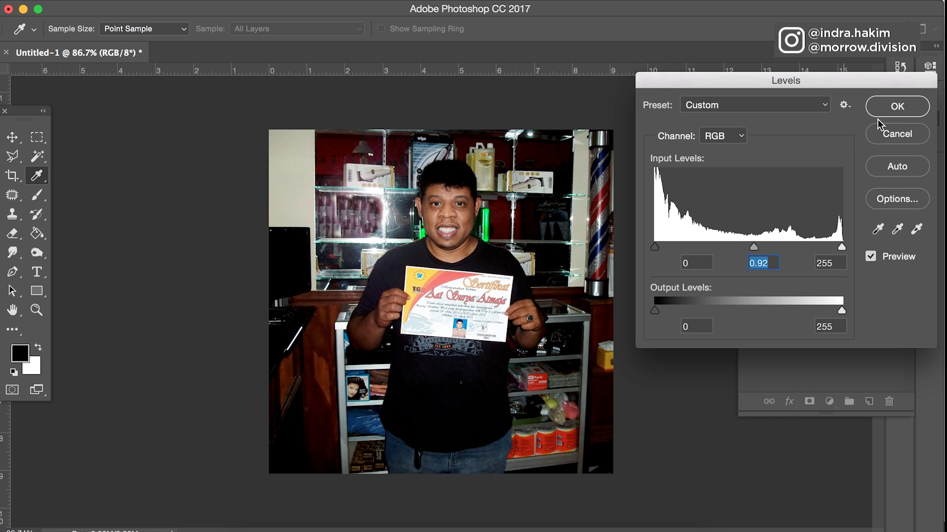
{"action": "left_click", "coordinate": [889, 107]}
{"action": "key", "text": "l"}
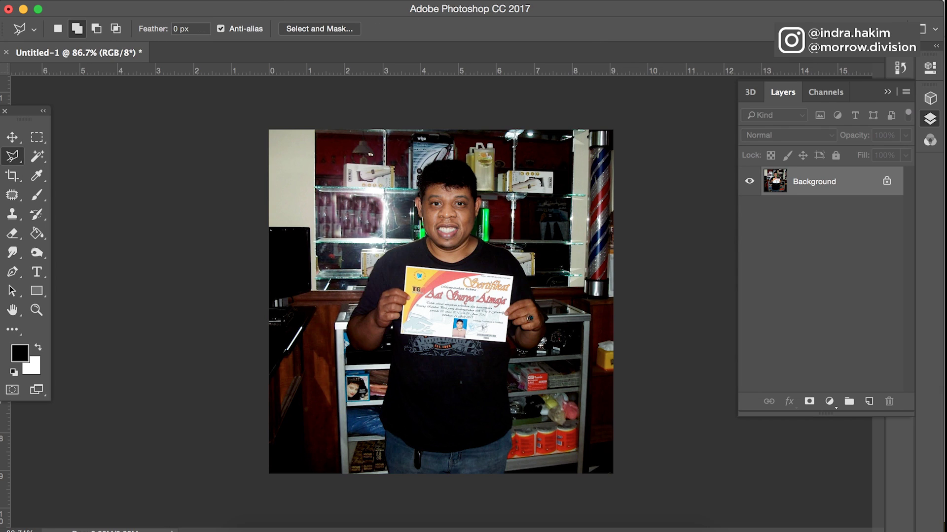
Start Replace Color on the image and sample the light skin tone at the base of the man's neck
{"action": "left_click", "coordinate": [215, 1]}
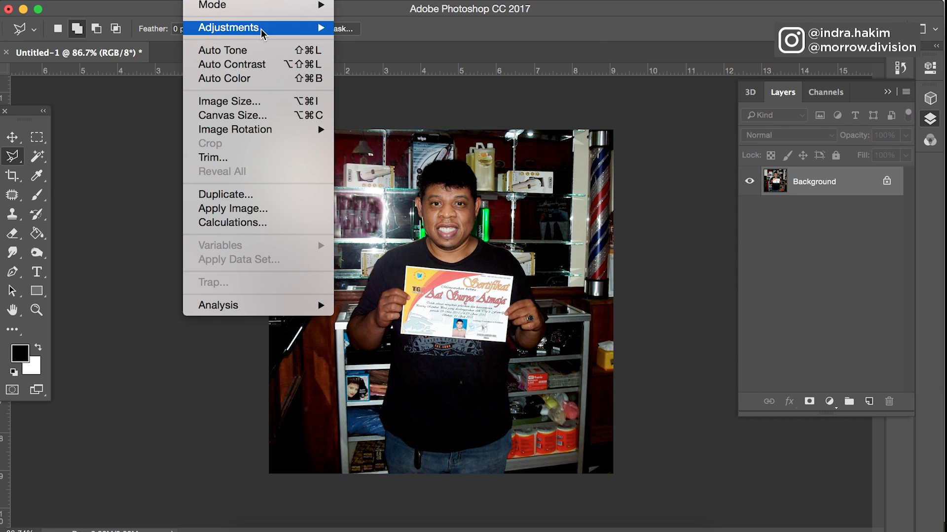
{"action": "mouse_move", "coordinate": [262, 28]}
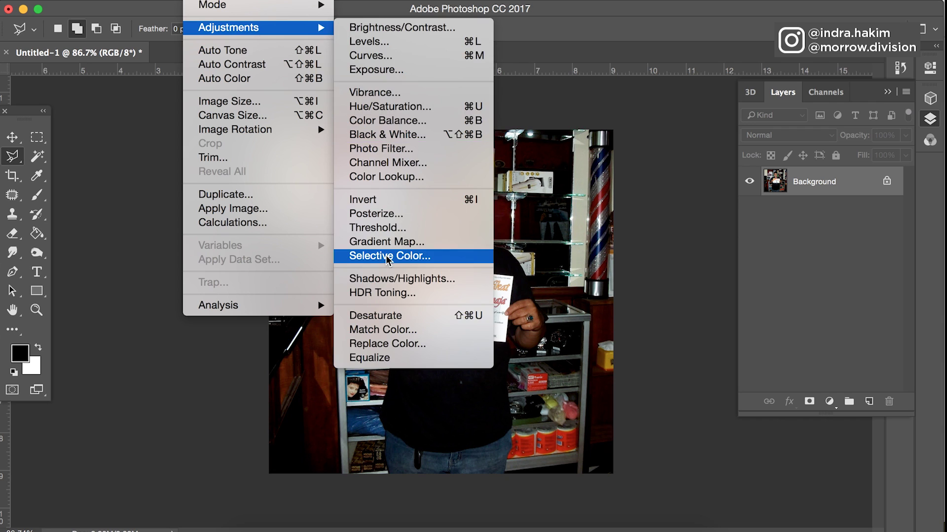
{"action": "left_click", "coordinate": [406, 345]}
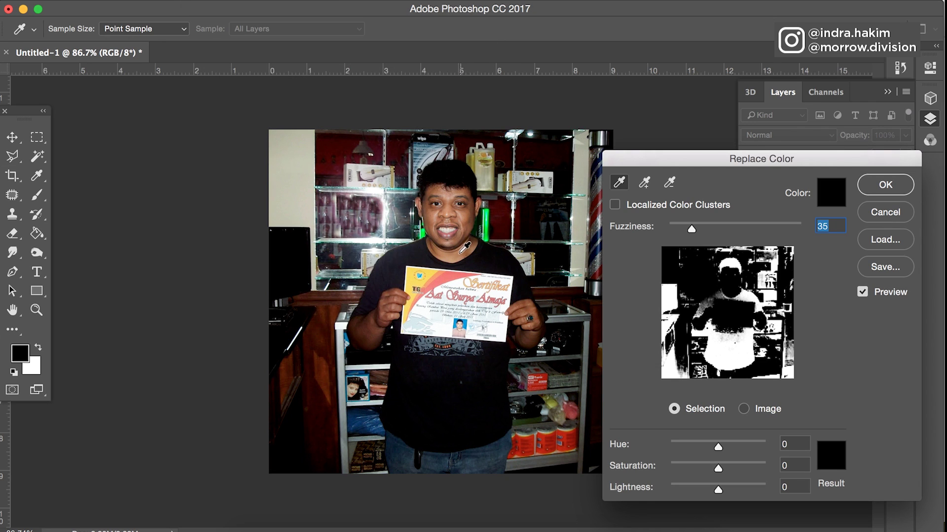
{"action": "left_click", "coordinate": [457, 257]}
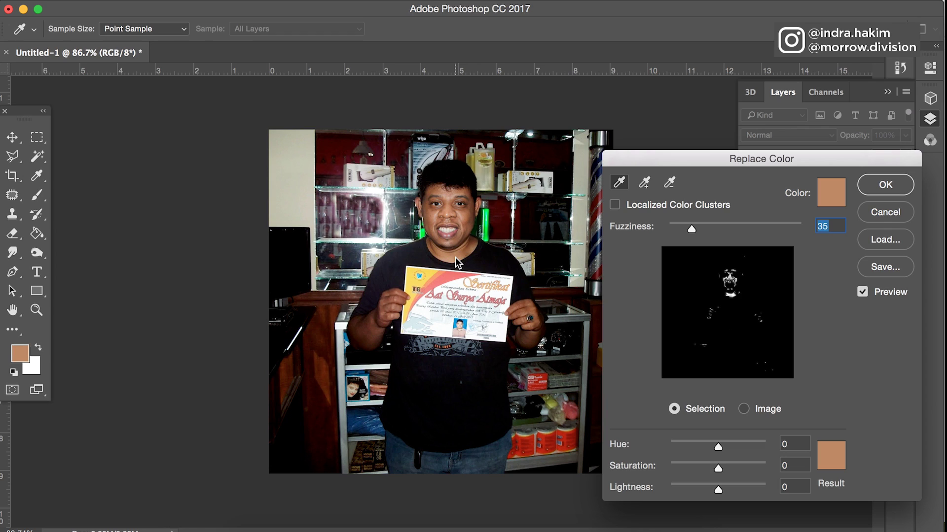
{"action": "left_click", "coordinate": [449, 194]}
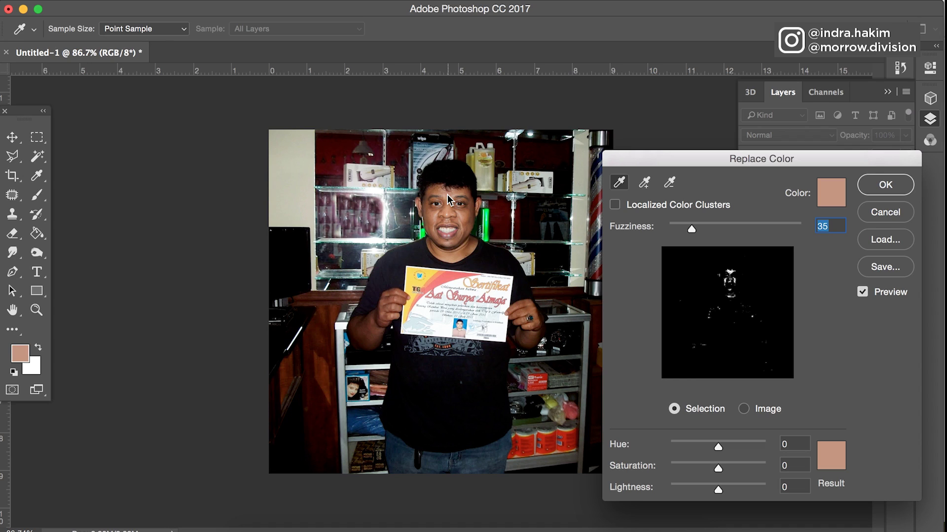
{"action": "left_click", "coordinate": [454, 262]}
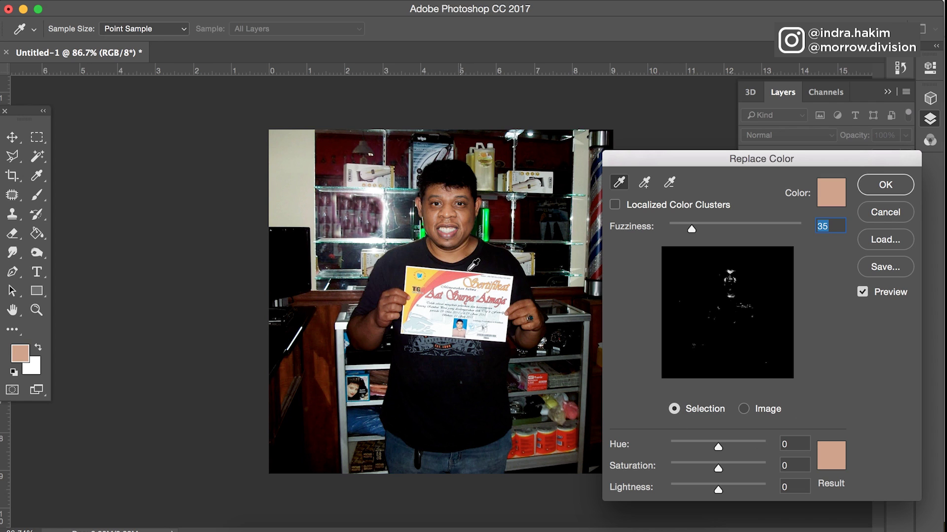
{"action": "scroll", "coordinate": [469, 267], "scroll_direction": "up", "scroll_amount": 3}
{"action": "scroll", "coordinate": [473, 264], "scroll_direction": "up", "scroll_amount": 2}
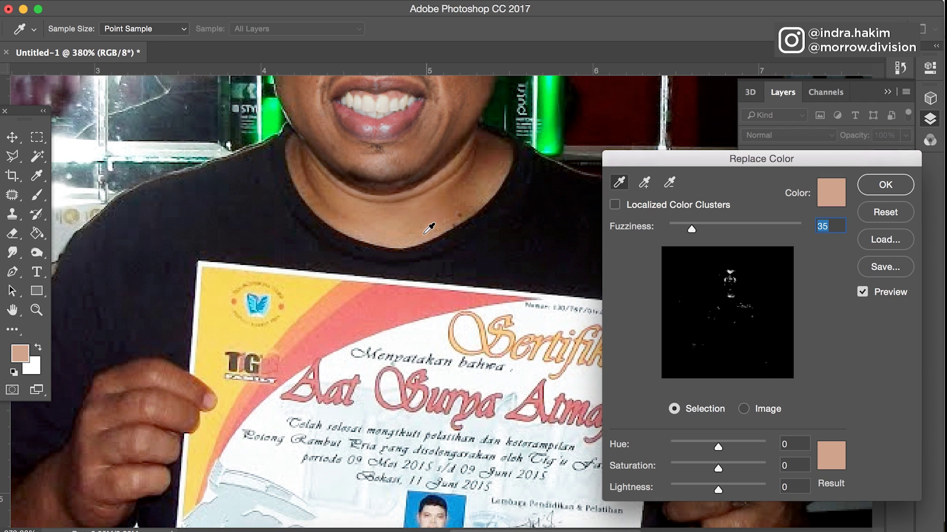
{"action": "left_click", "coordinate": [396, 228]}
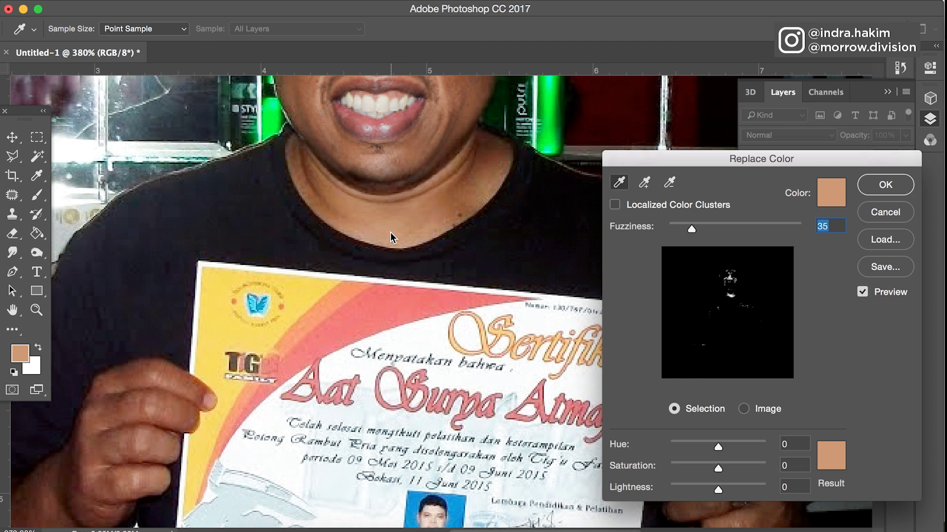
Copy the hex code of the Replace Color result color and accept that color as it is
{"action": "left_click", "coordinate": [832, 446]}
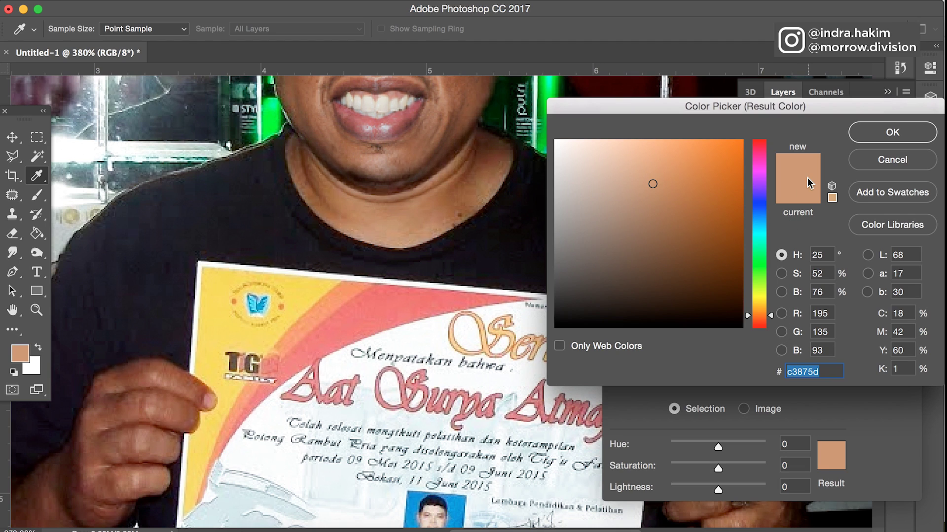
{"action": "right_click", "coordinate": [814, 367]}
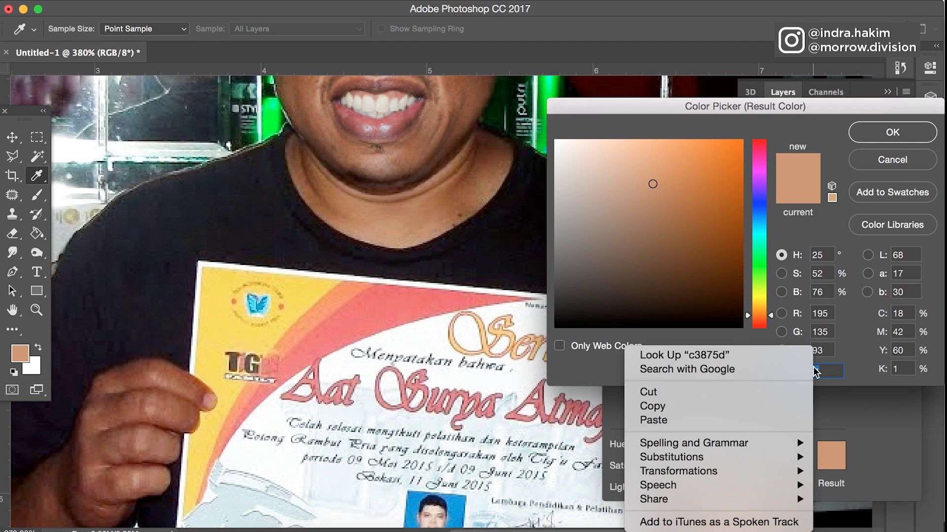
{"action": "left_click", "coordinate": [772, 406]}
{"action": "left_click", "coordinate": [892, 132]}
{"action": "scroll", "coordinate": [517, 253], "scroll_direction": "up", "scroll_amount": 3}
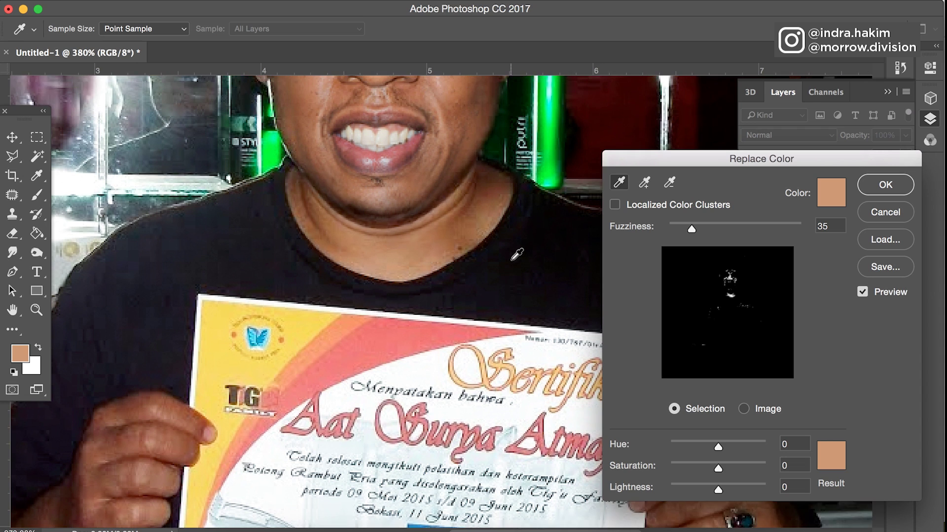
Sample the skin on the bridge of the man's nose in Replace Color and paste the copied hex code c3875d as the result color
{"action": "scroll", "coordinate": [516, 254], "scroll_direction": "up", "scroll_amount": 5}
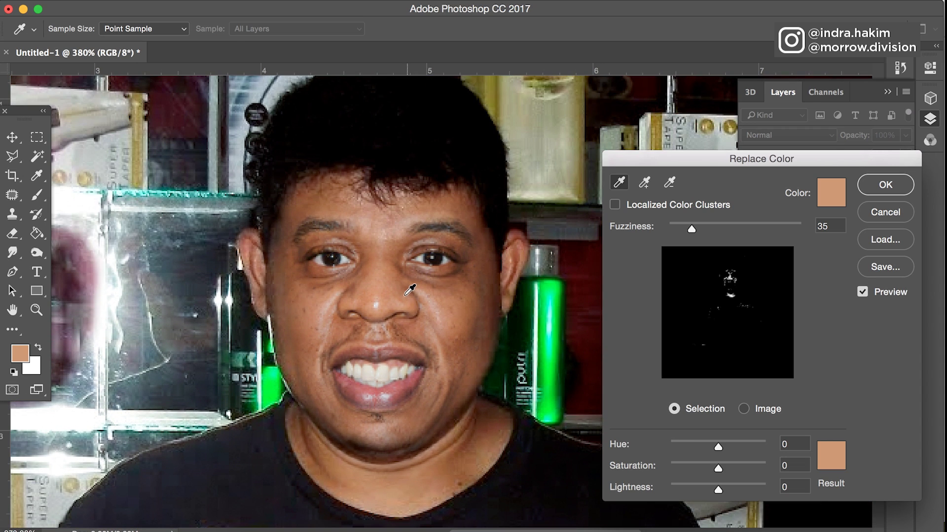
{"action": "left_click", "coordinate": [388, 273]}
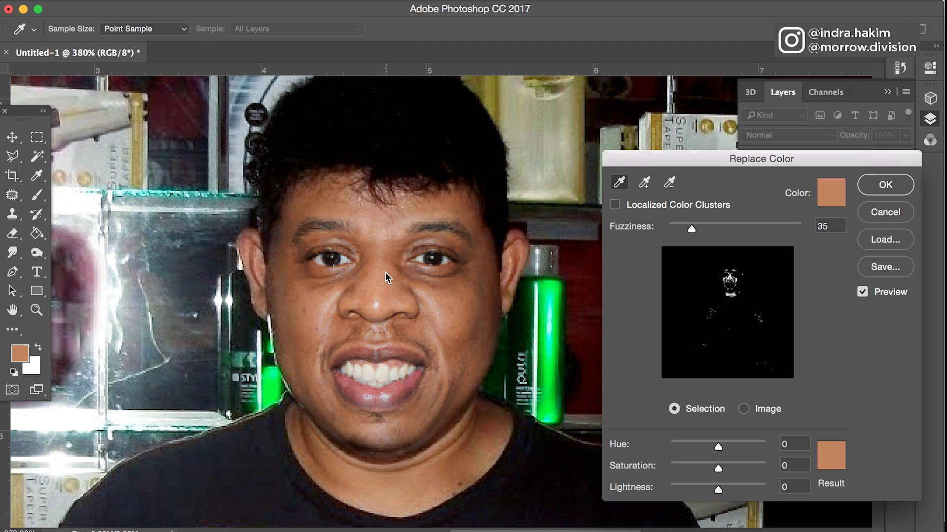
{"action": "left_click", "coordinate": [825, 454]}
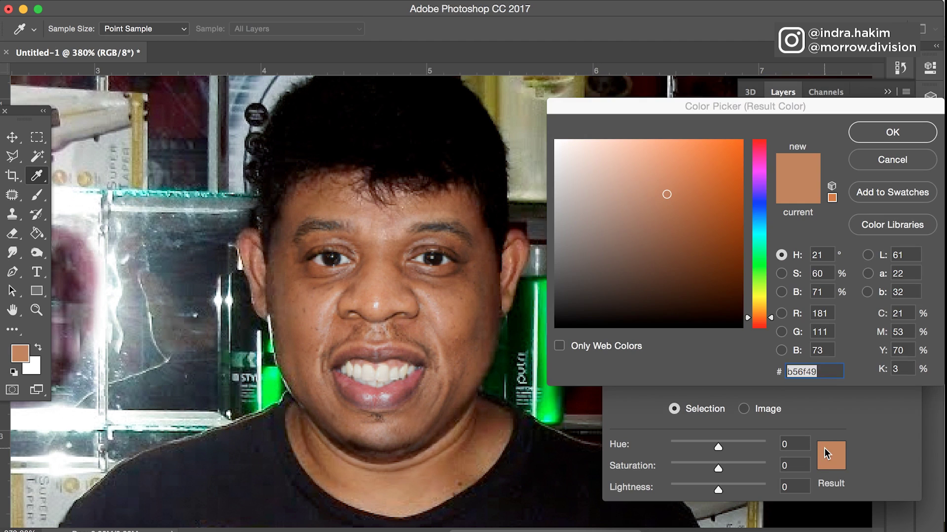
{"action": "right_click", "coordinate": [788, 372]}
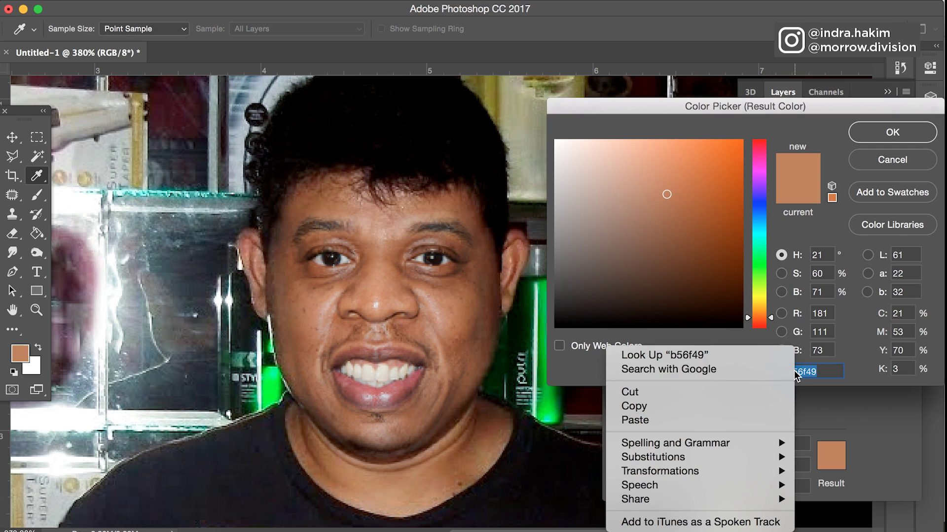
{"action": "left_click", "coordinate": [752, 420]}
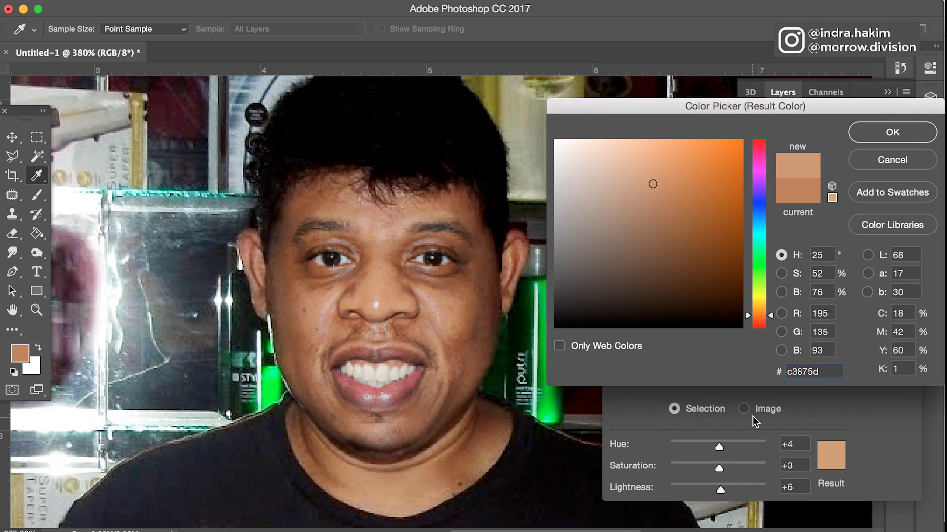
Fine-tune the result color to the skin tone ac744e and apply the color replacement
{"action": "left_click", "coordinate": [643, 162]}
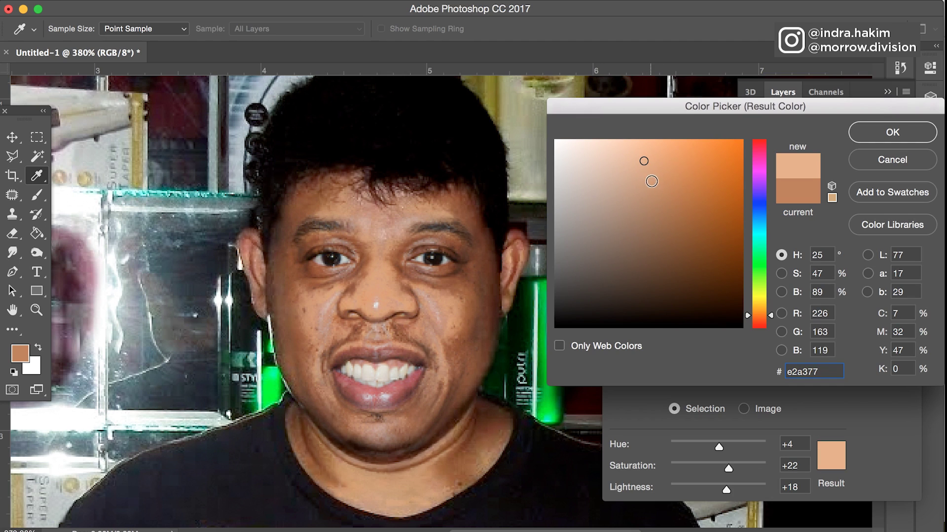
{"action": "left_click", "coordinate": [657, 190]}
{"action": "left_click", "coordinate": [664, 213]}
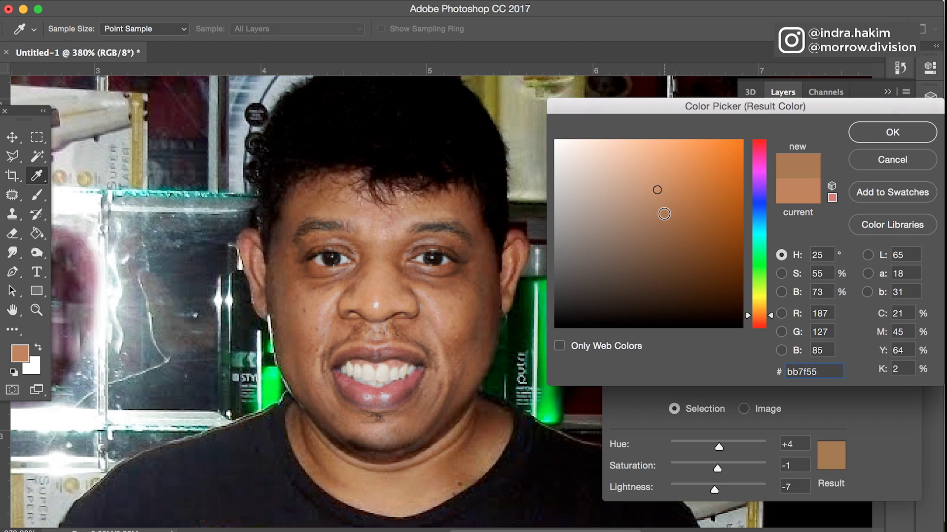
{"action": "left_click", "coordinate": [660, 206]}
{"action": "left_click", "coordinate": [657, 201]}
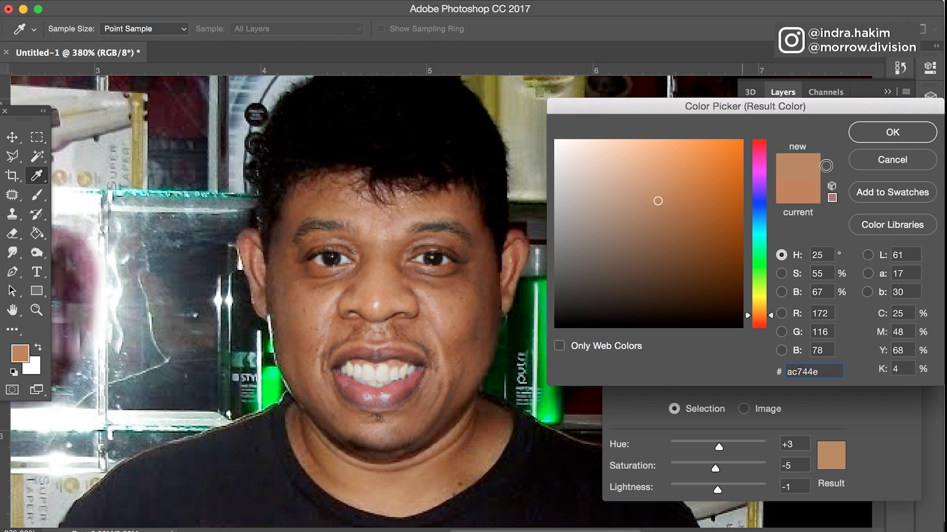
{"action": "left_click", "coordinate": [886, 136]}
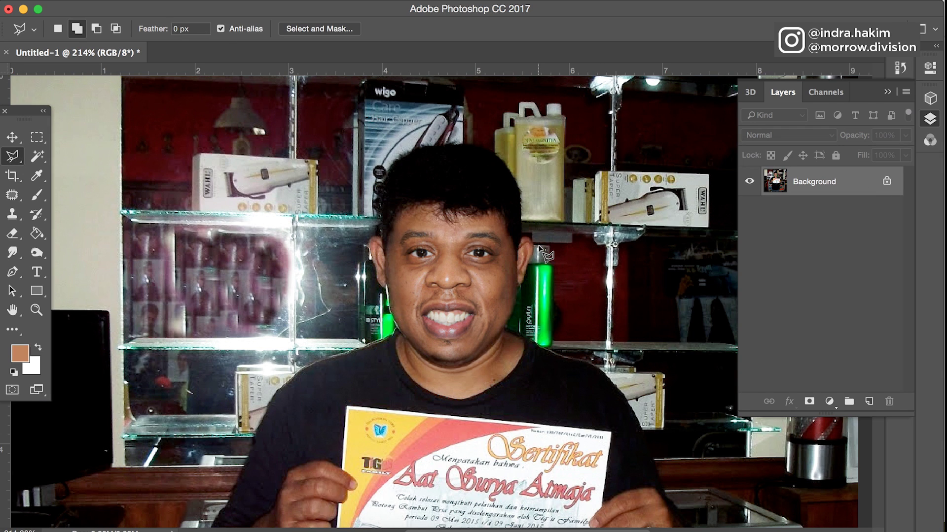
Brighten the whole image's midtones with Levels by setting the RGB midtone input to 1.09
{"action": "scroll", "coordinate": [546, 254], "scroll_direction": "down", "scroll_amount": 3}
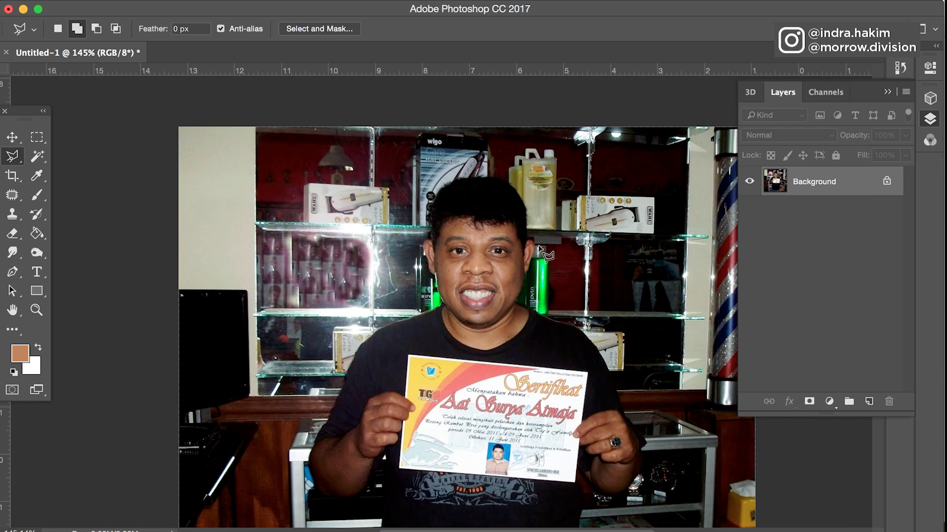
{"action": "scroll", "coordinate": [545, 254], "scroll_direction": "down", "scroll_amount": 2}
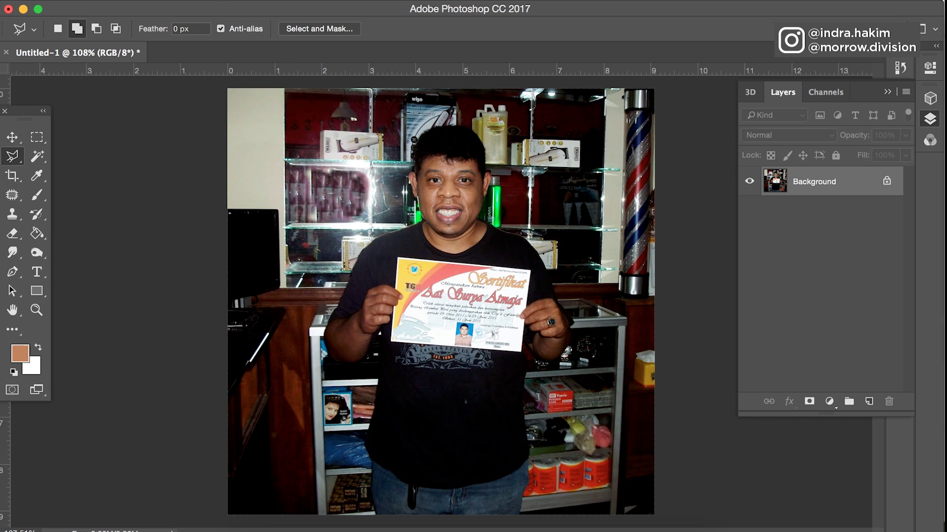
{"action": "left_click", "coordinate": [197, 0]}
{"action": "mouse_move", "coordinate": [240, 28]}
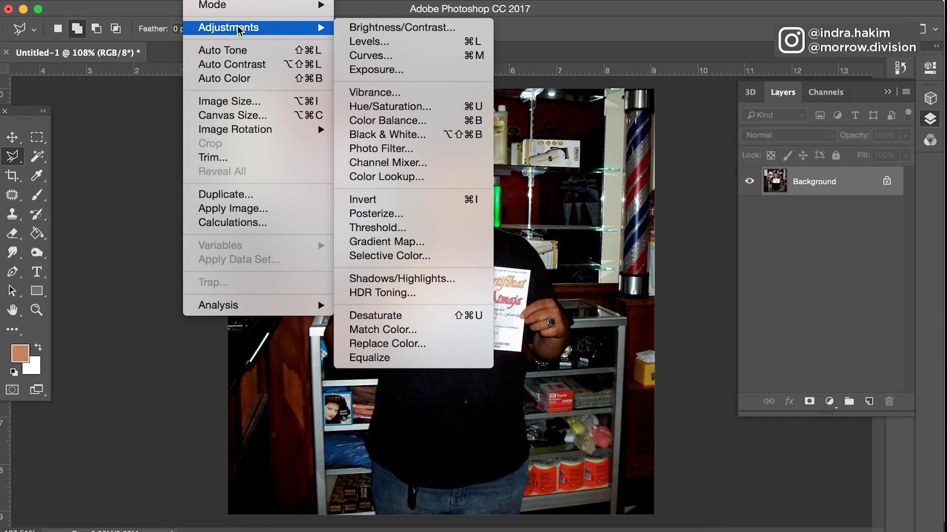
{"action": "left_click", "coordinate": [371, 43]}
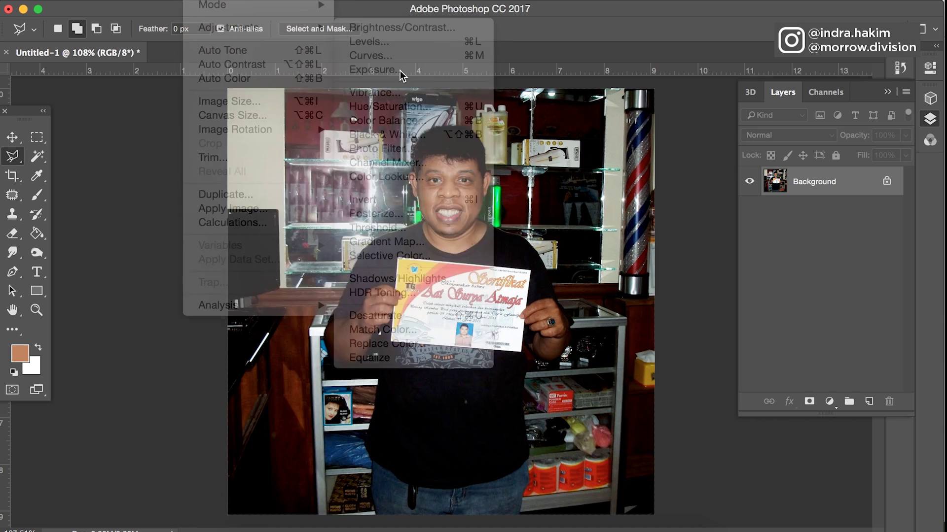
{"action": "left_click_drag", "start_coordinate": [747, 248], "coordinate": [743, 249]}
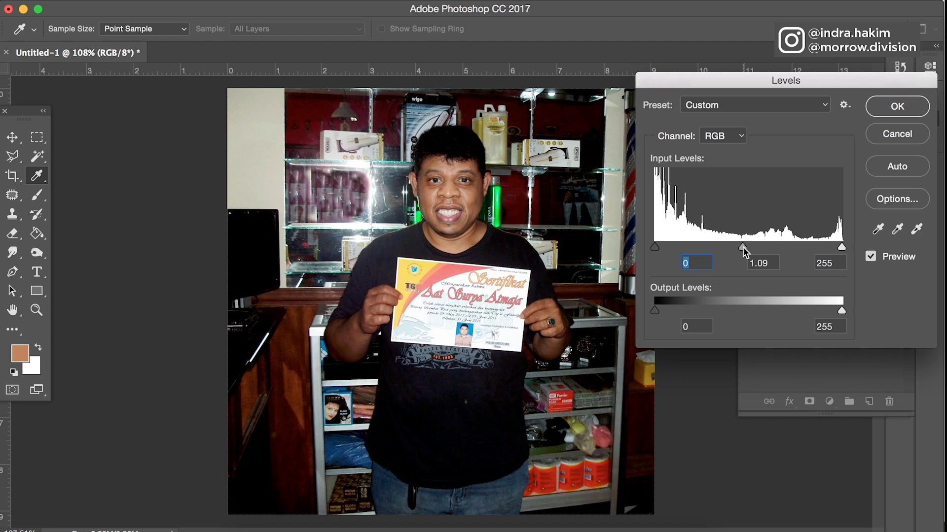
{"action": "key", "text": "Tab"}
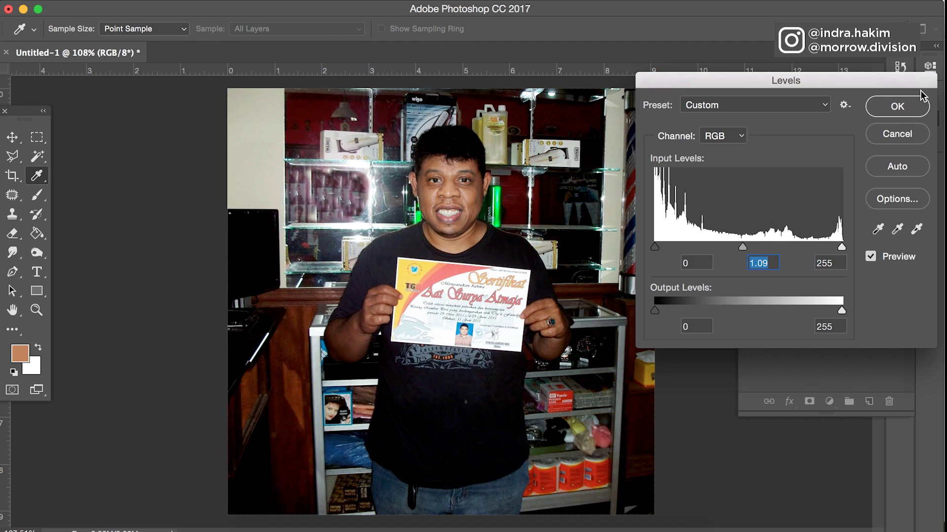
{"action": "left_click", "coordinate": [913, 106]}
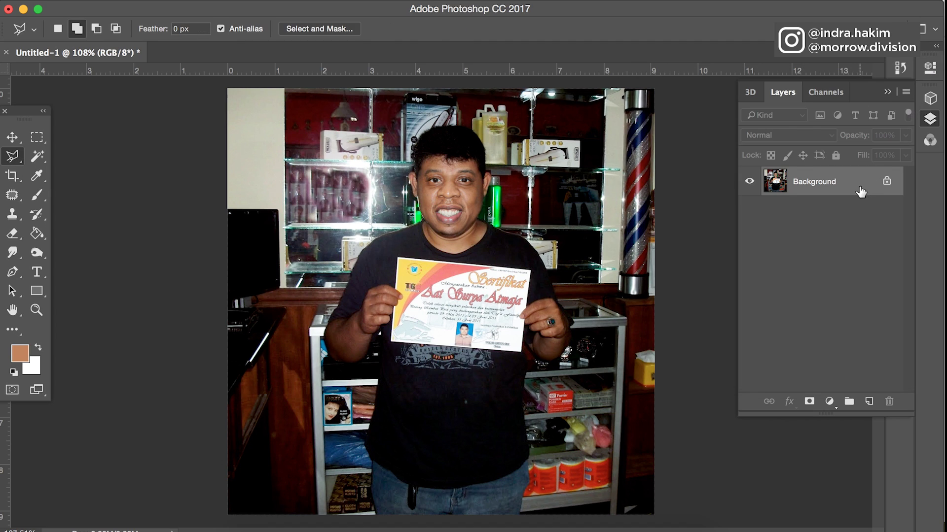
Duplicate the Background layer and apply Color Lookup to the copy with the abstract profile Lightness Decrease
{"action": "left_click_drag", "start_coordinate": [854, 192], "coordinate": [869, 400]}
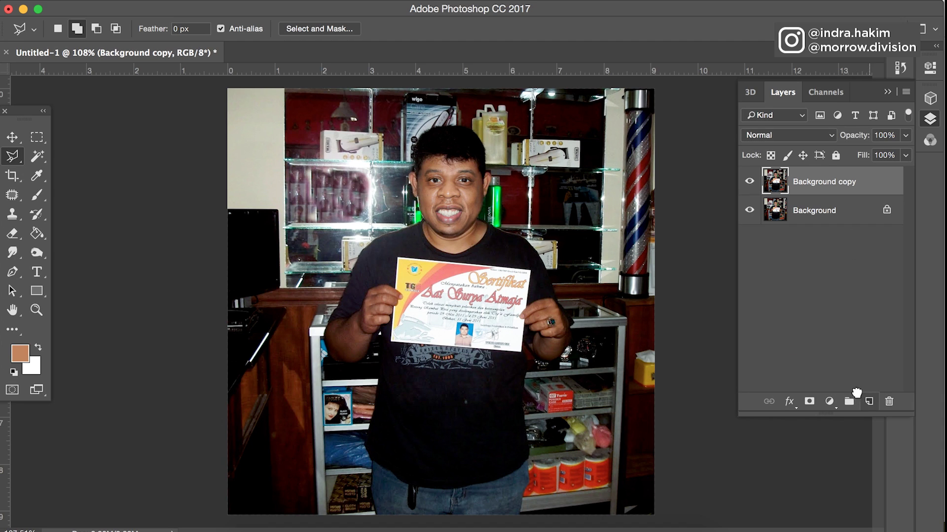
{"action": "left_click", "coordinate": [215, 3]}
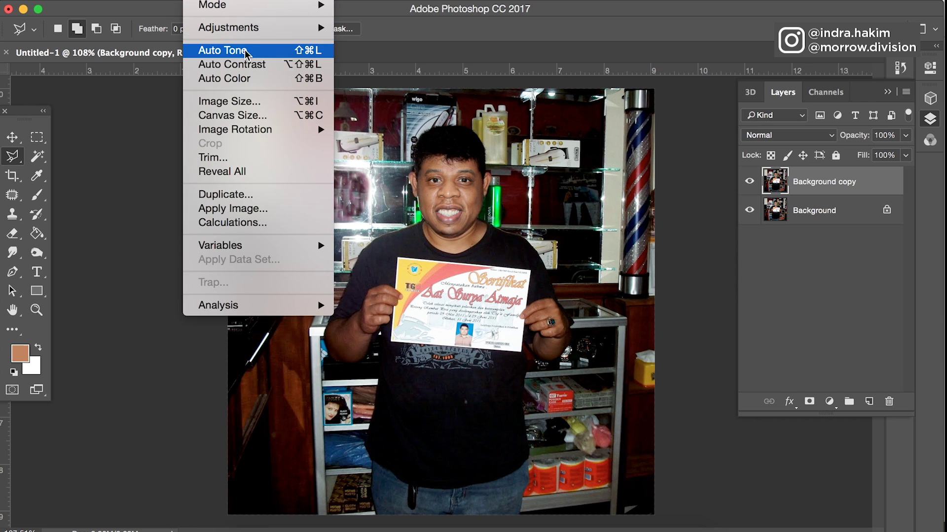
{"action": "mouse_move", "coordinate": [254, 29]}
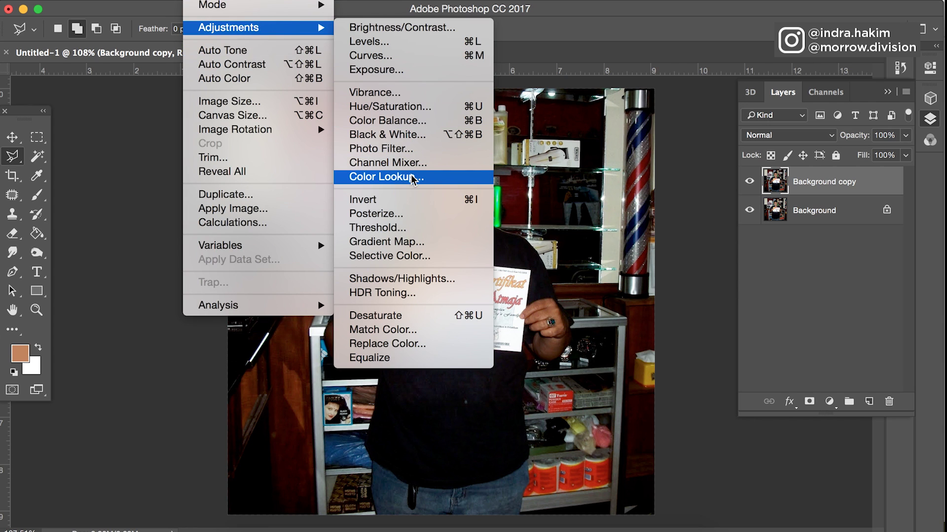
{"action": "left_click", "coordinate": [777, 212]}
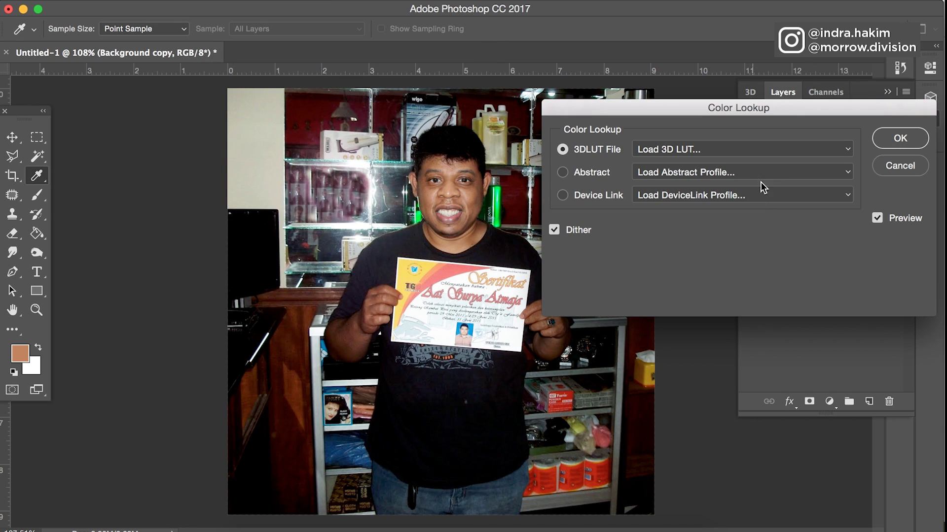
{"action": "left_click", "coordinate": [768, 176]}
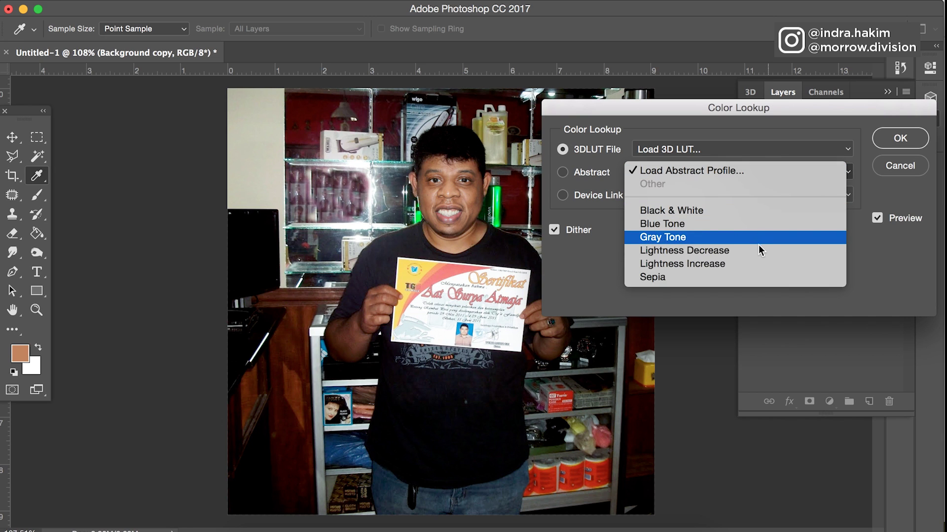
{"action": "left_click", "coordinate": [760, 258]}
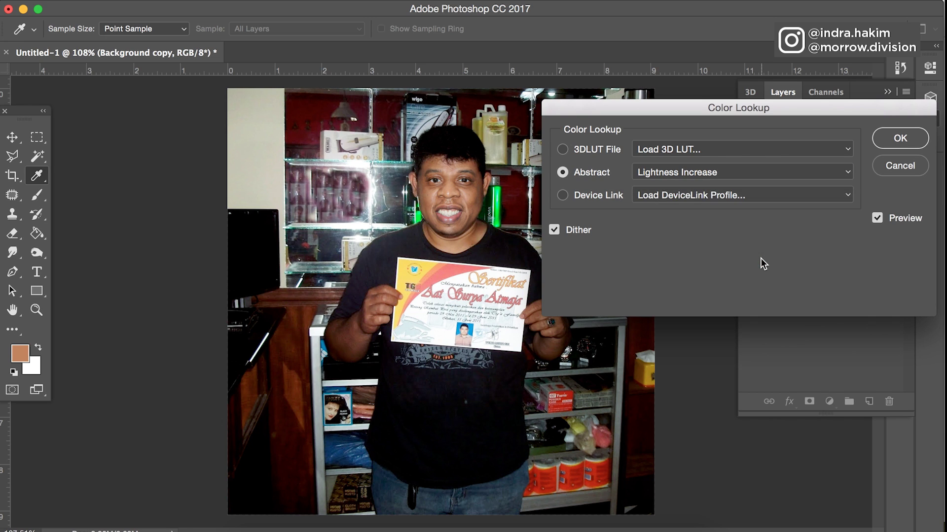
{"action": "left_click", "coordinate": [762, 172]}
{"action": "left_click", "coordinate": [761, 157]}
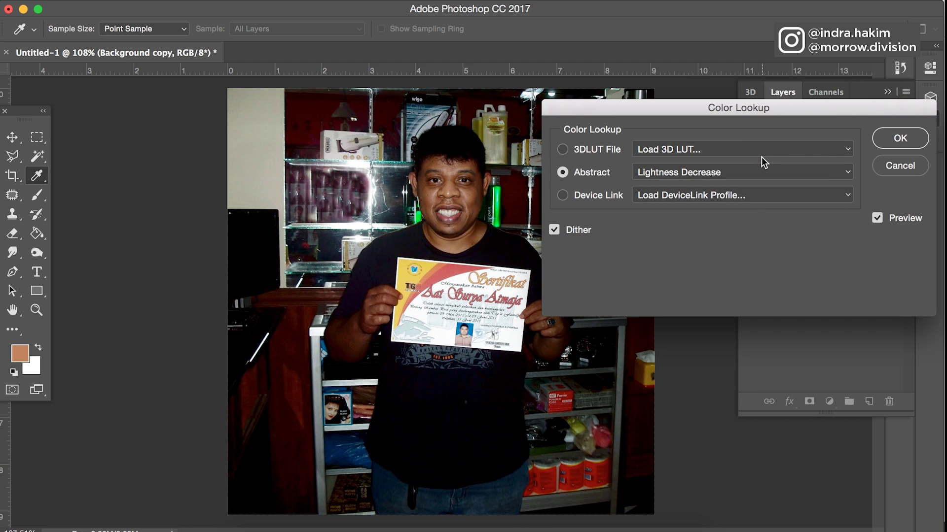
{"action": "left_click", "coordinate": [898, 140]}
{"action": "key", "text": "l"}
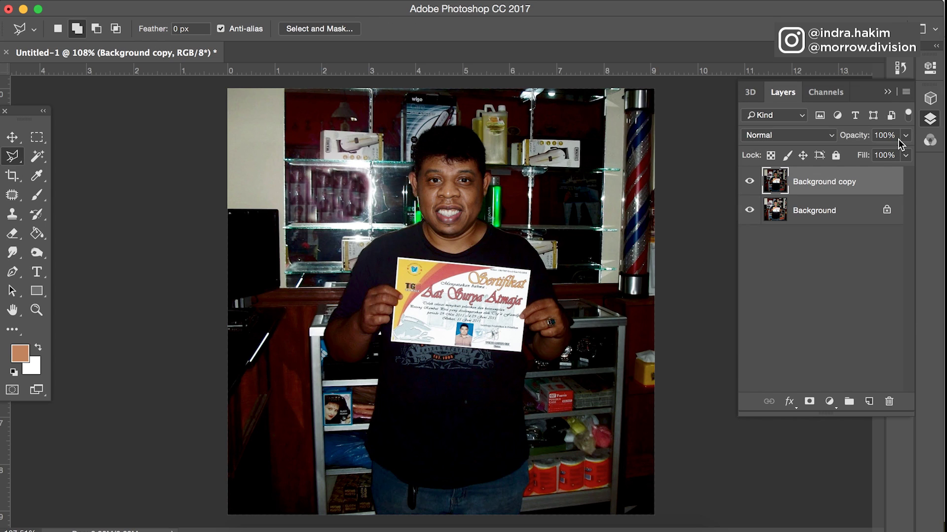
Lower the opacity of the darkened Background copy layer to 18%
{"action": "left_click", "coordinate": [906, 136]}
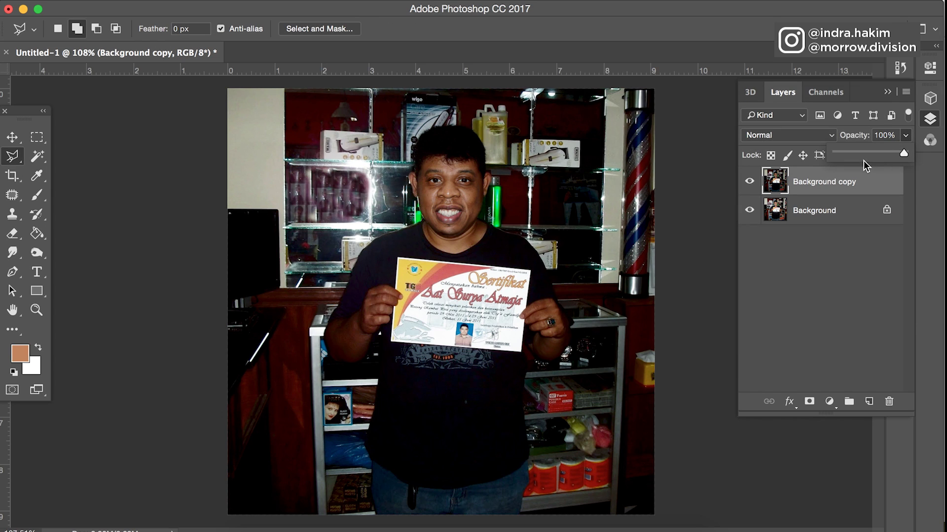
{"action": "left_click", "coordinate": [848, 151]}
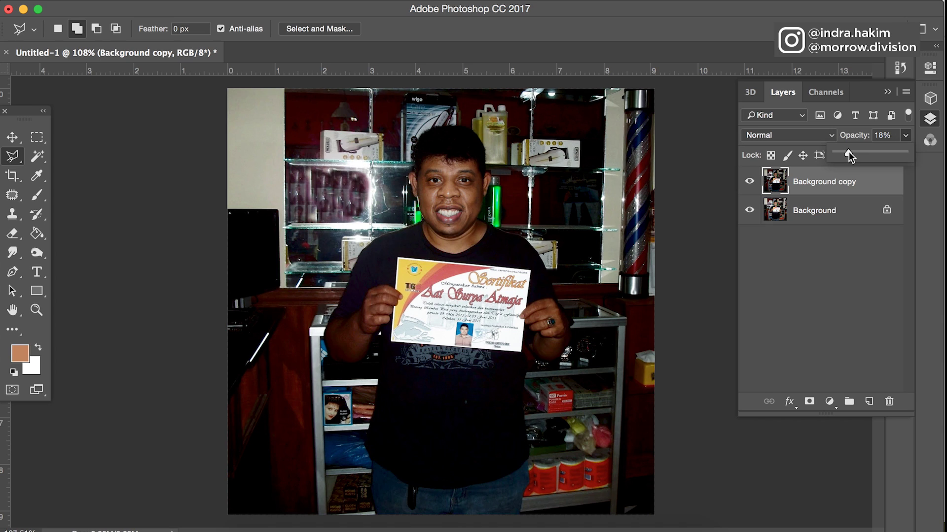